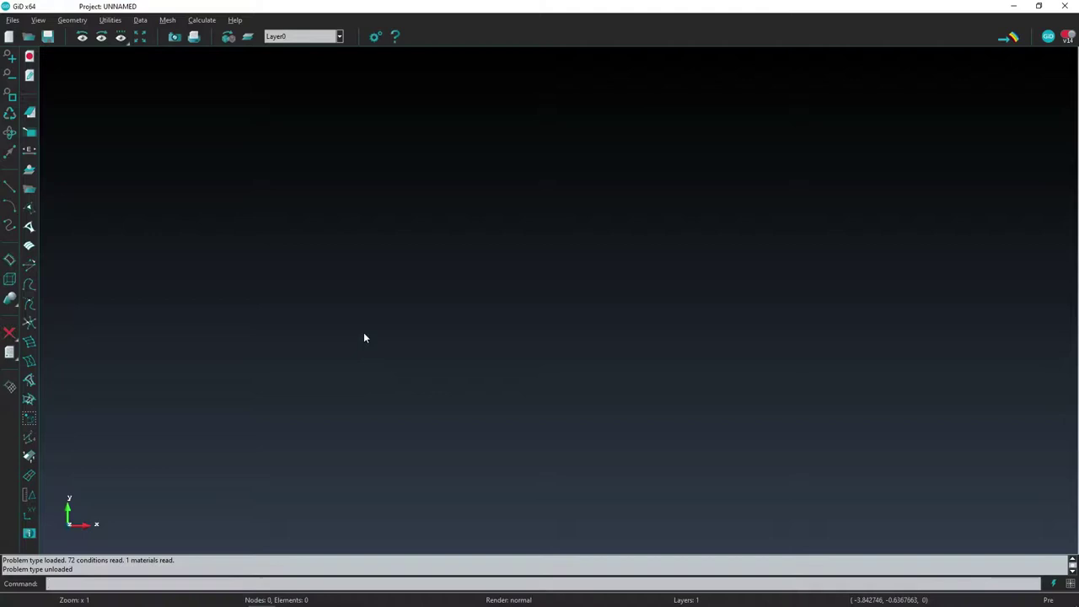
Load the Anura3D_2021 problem type and accept its licence notice
click(141, 20)
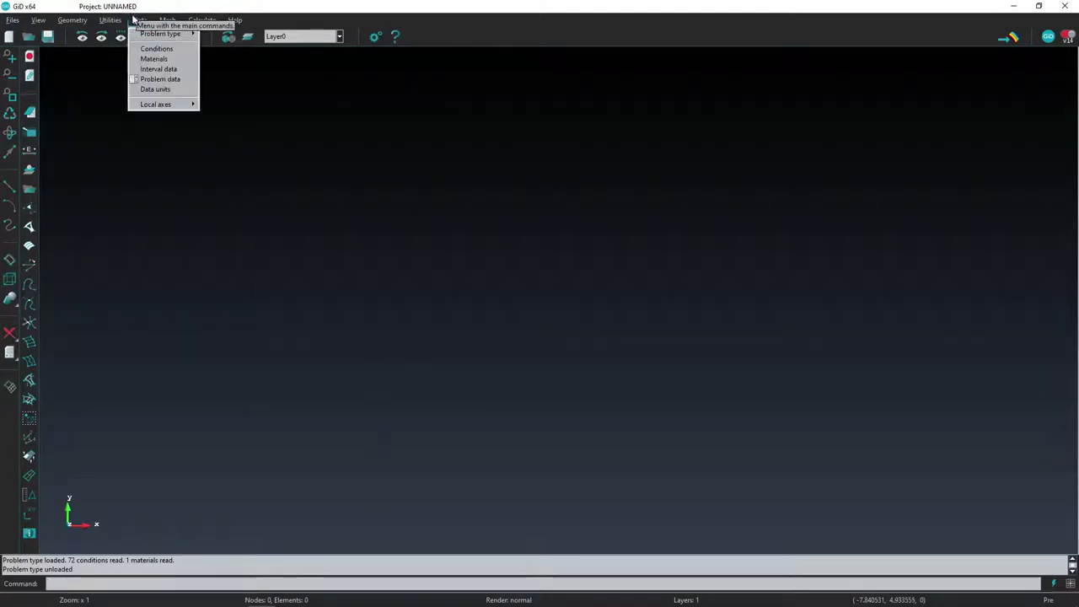
mouse_move(171, 37)
click(224, 65)
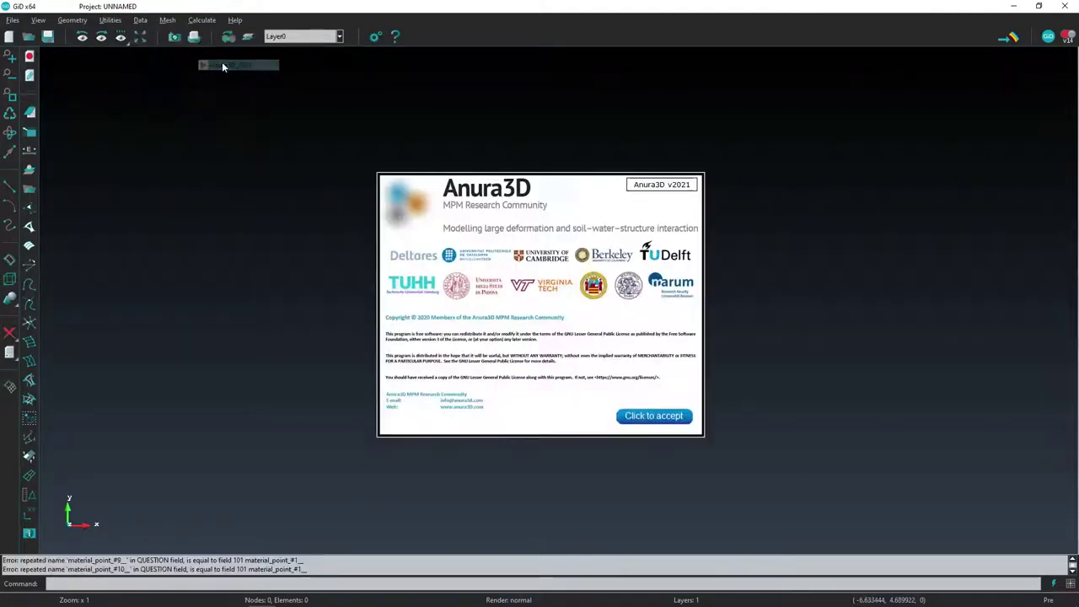
click(641, 414)
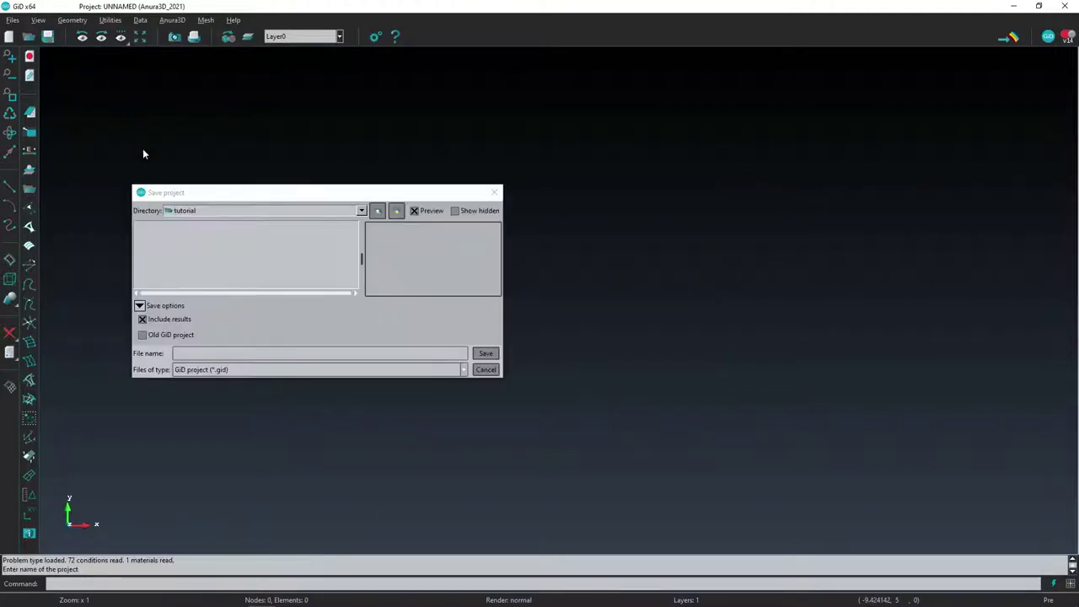
Save the project under the file name mc
click(226, 353)
text(mc)
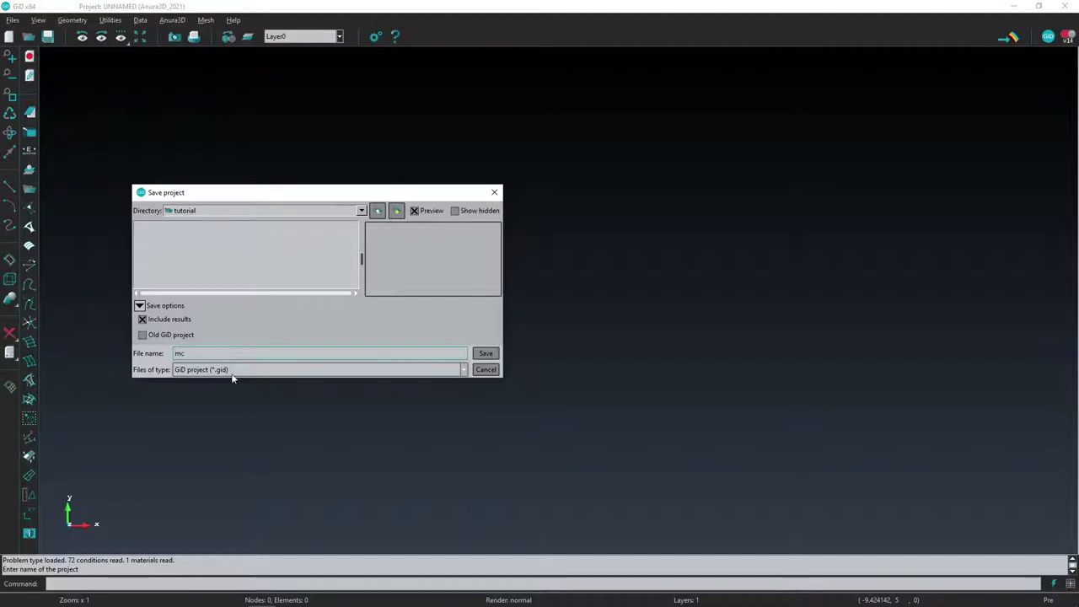
click(485, 353)
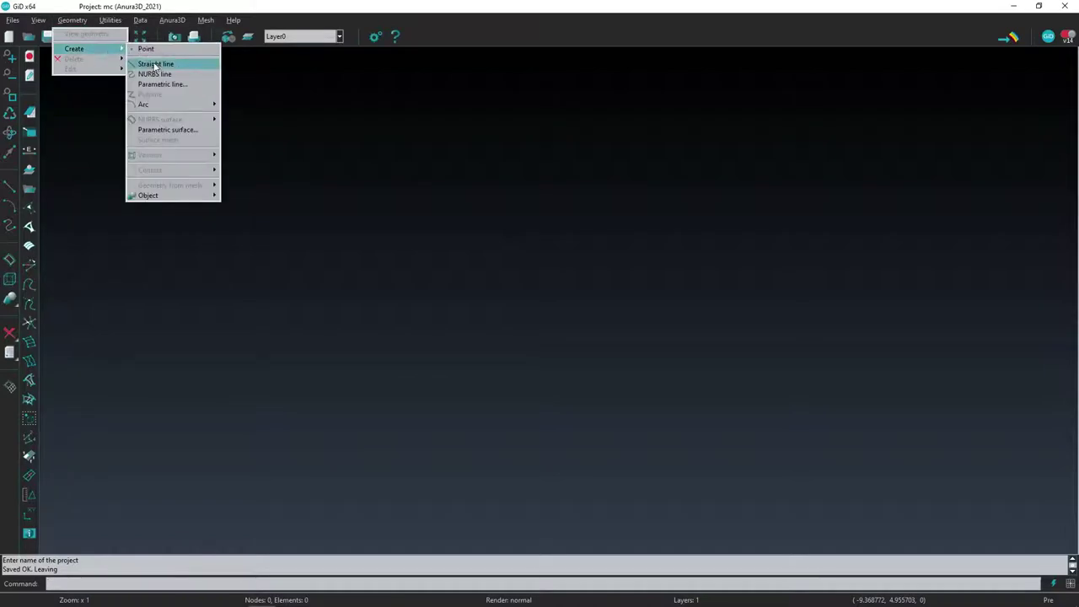
Draw a closed 1×1 square of straight lines from the origin through 1,0, 1,1 and 0,1
click(155, 64)
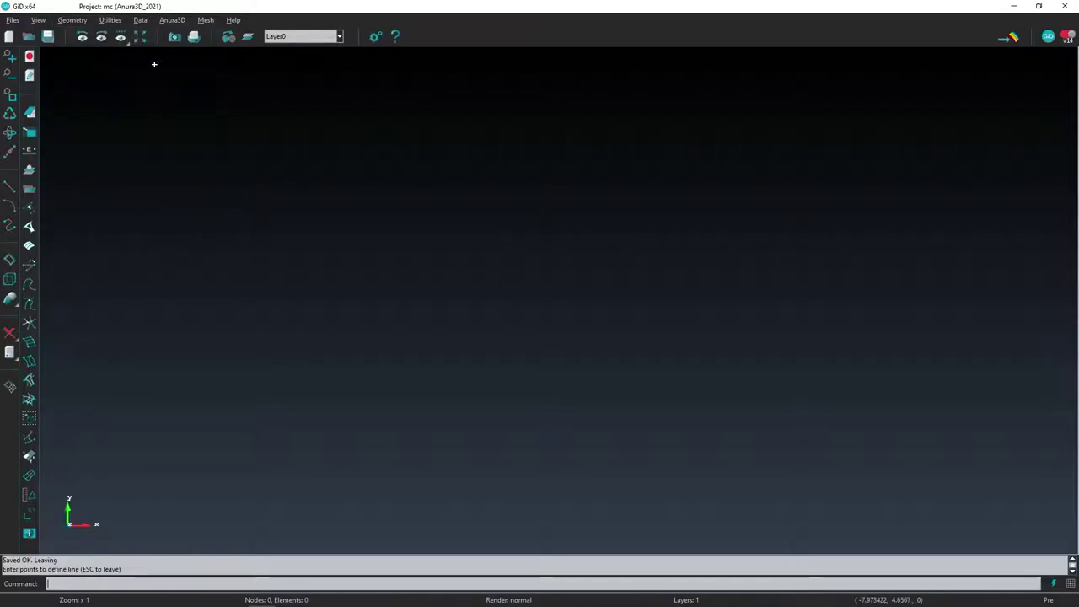
text(0)
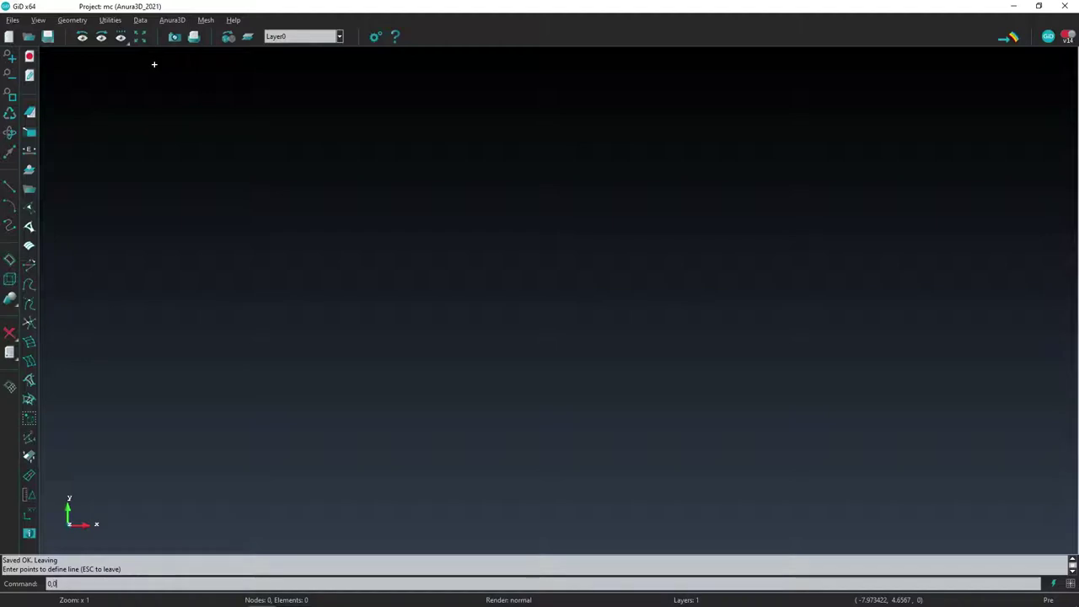
key(Return)
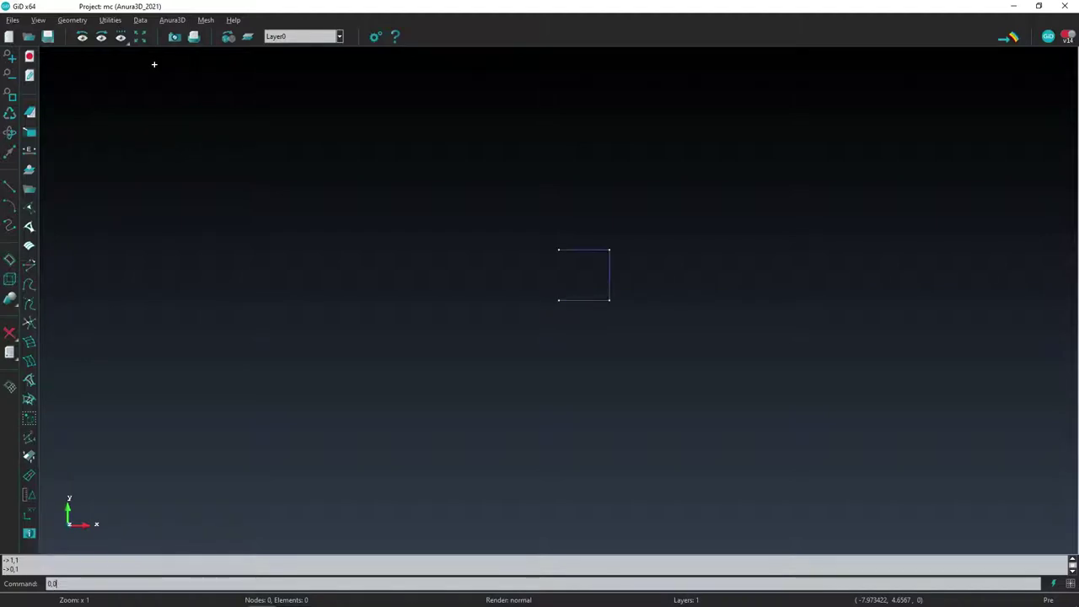
key(Return)
click(419, 228)
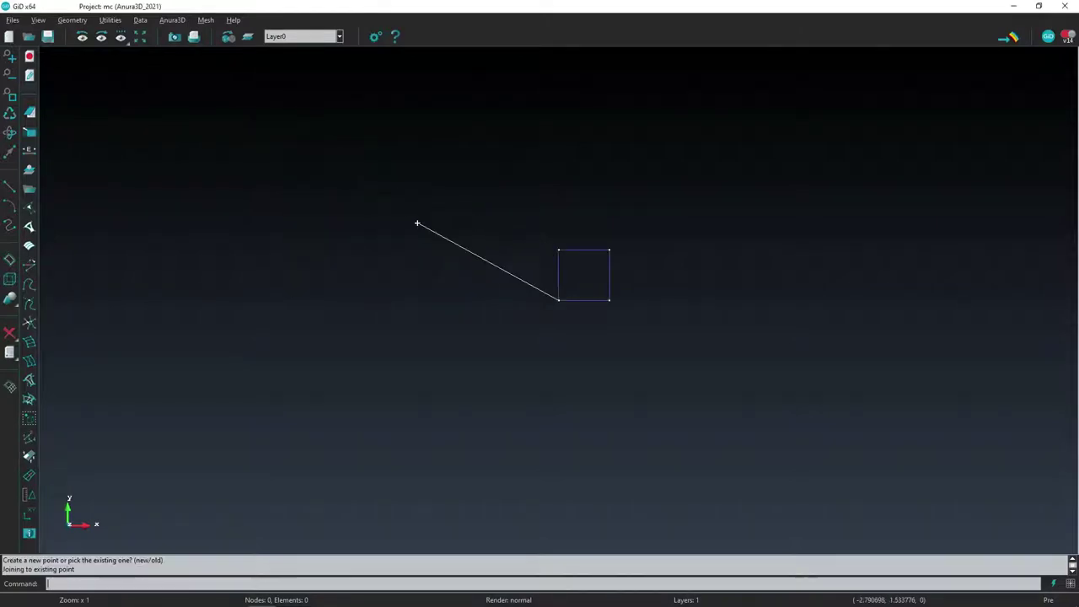
key(Escape)
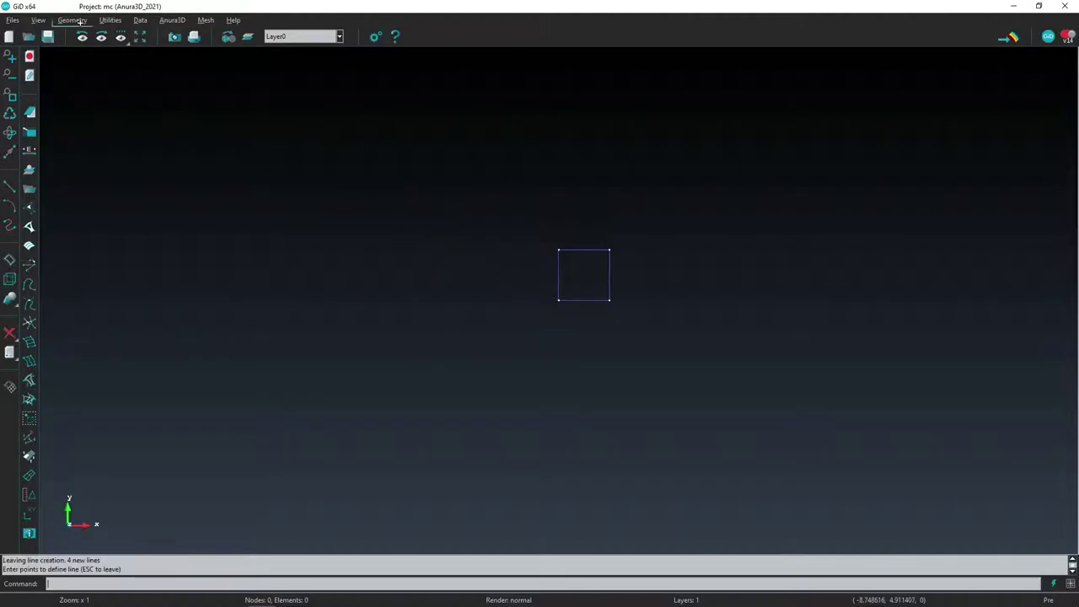
Create a NURBS surface by contour from the square's four lines
click(72, 20)
mouse_move(95, 54)
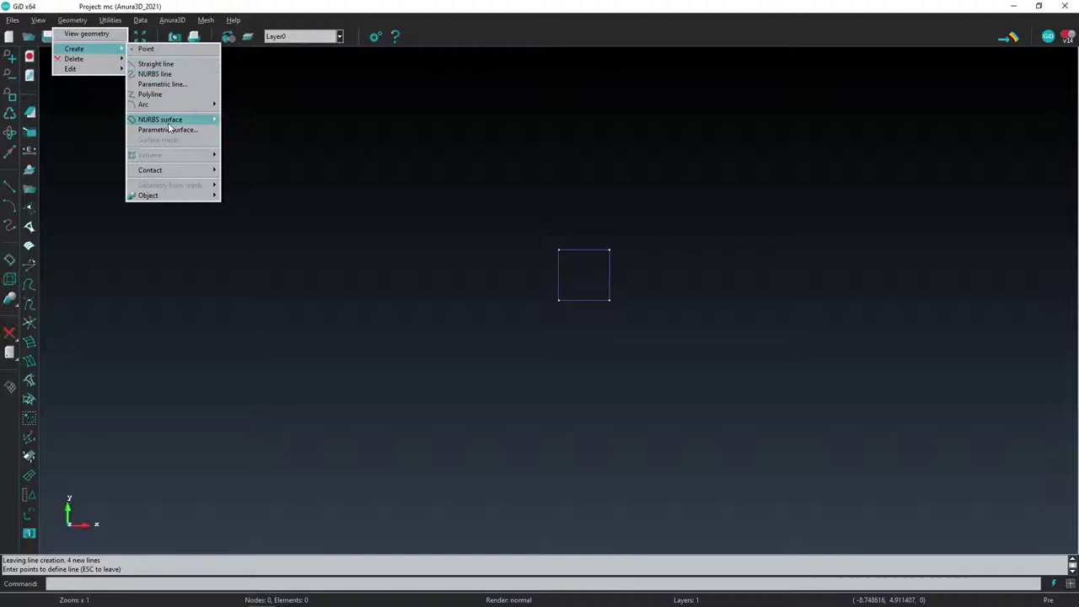
mouse_move(165, 119)
click(248, 119)
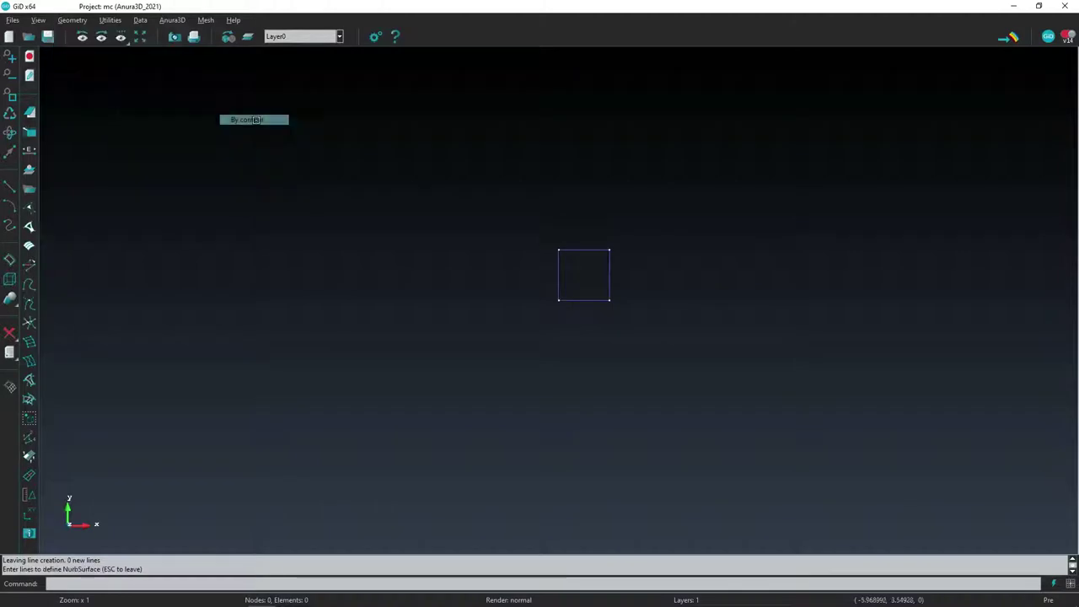
click(548, 242)
click(643, 316)
key(Escape)
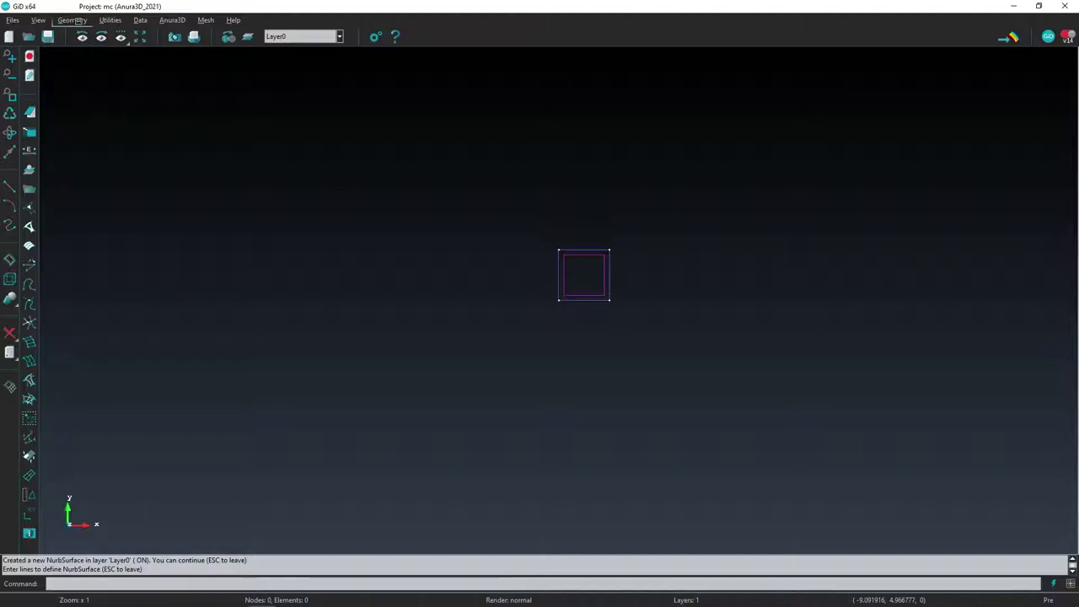
Set up a Copy of surfaces translated 1 along z with volume extrusion
click(110, 19)
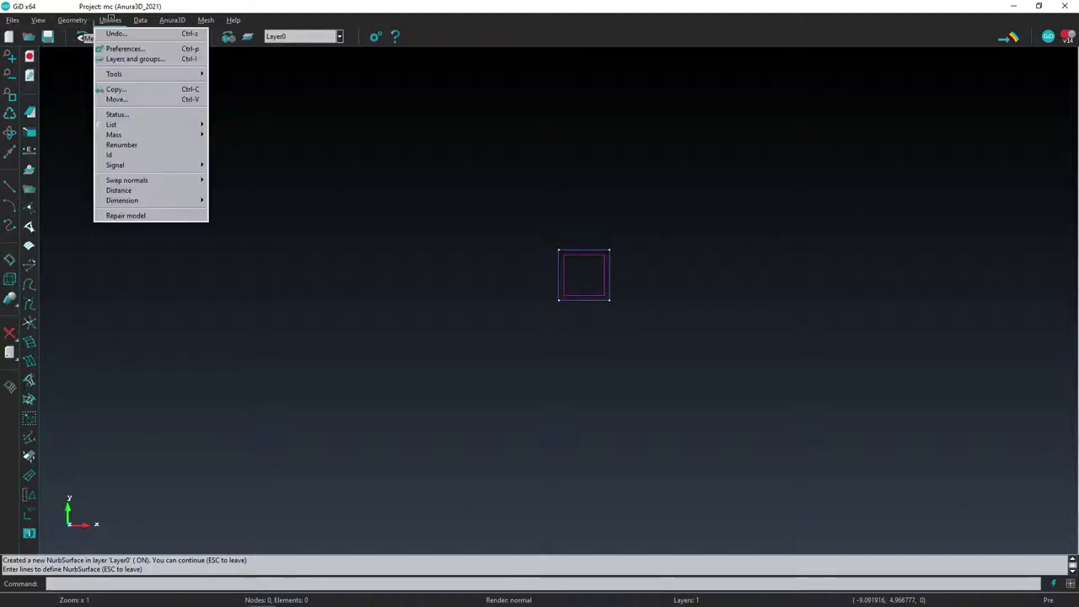
click(133, 86)
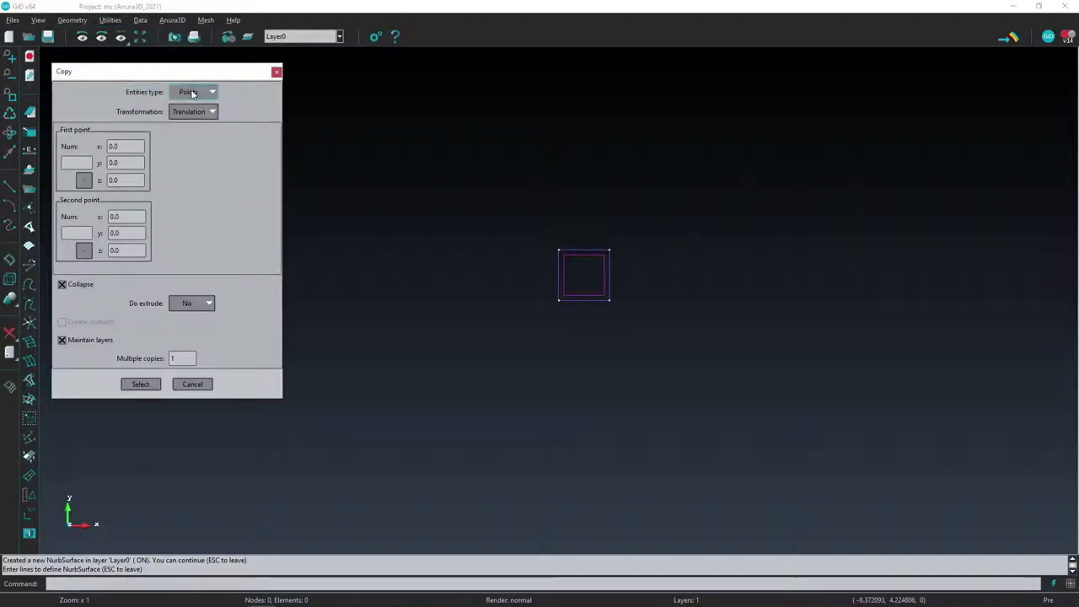
click(189, 94)
click(193, 127)
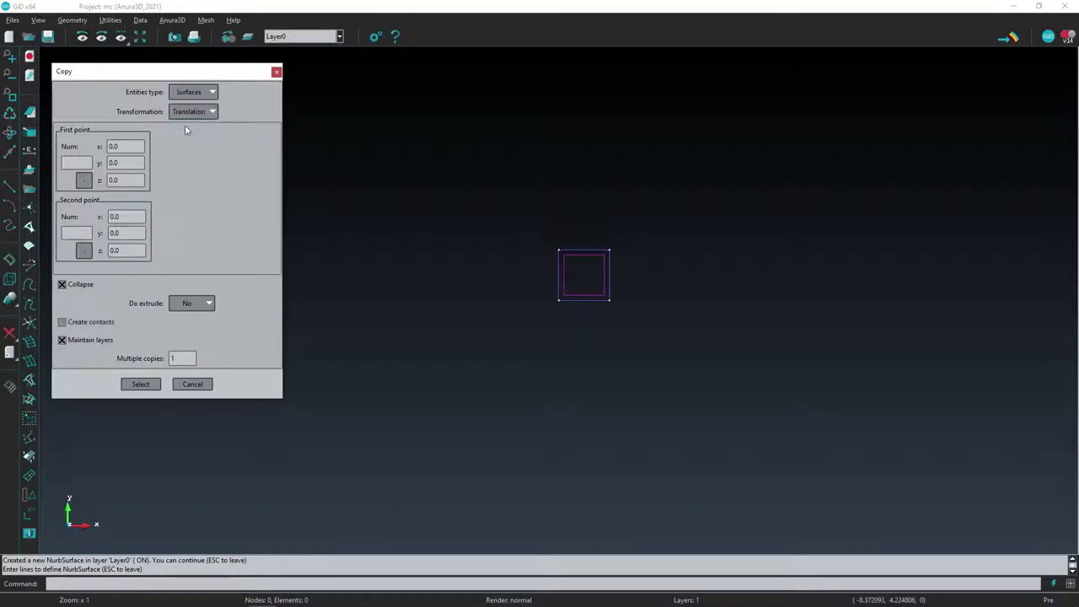
click(112, 250)
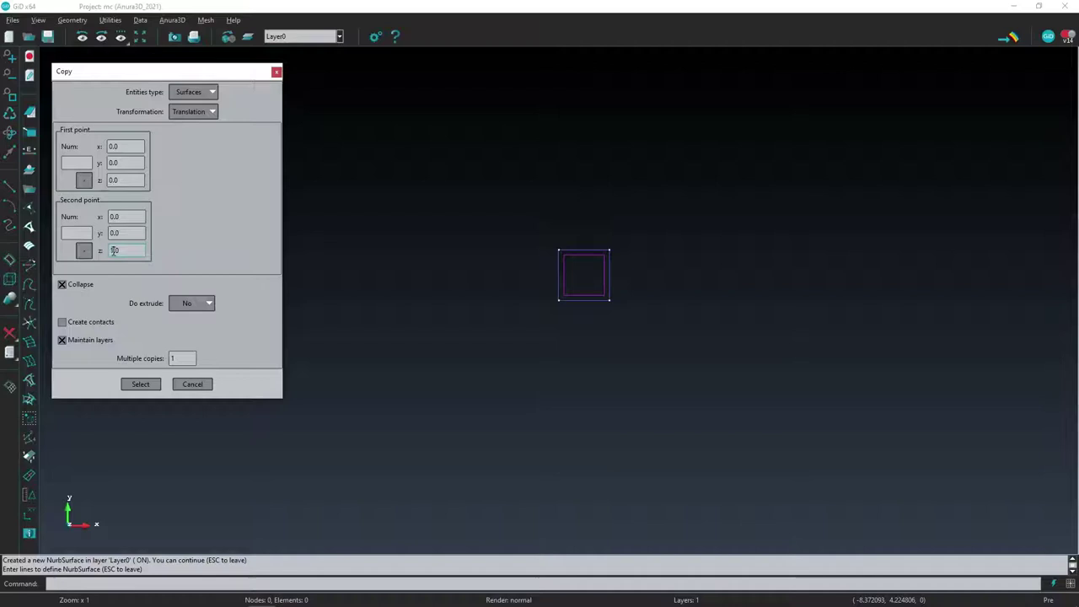
key(Delete)
text(1)
click(209, 303)
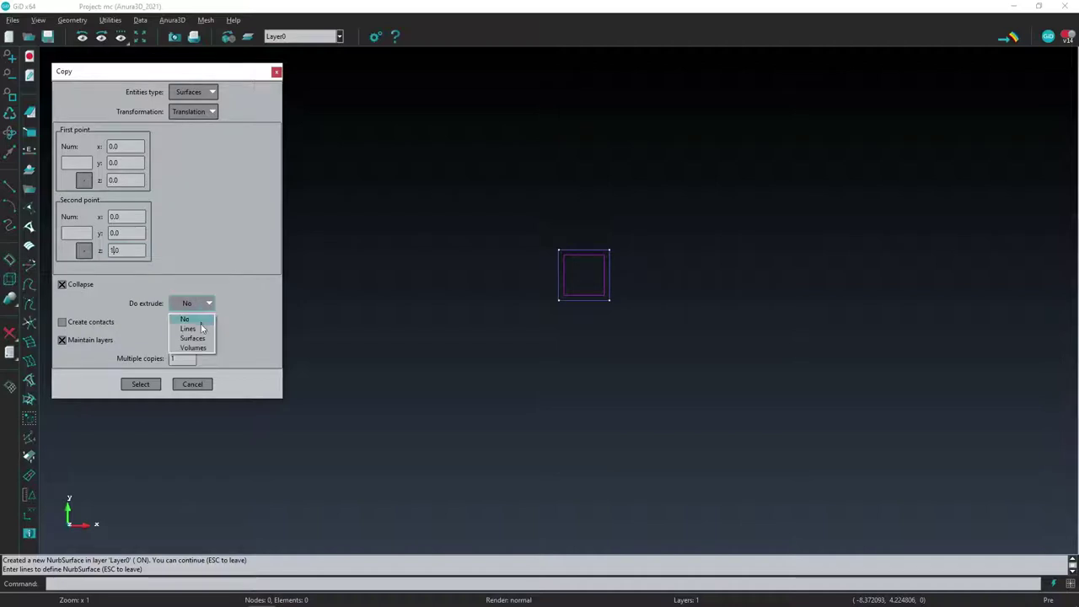
click(196, 348)
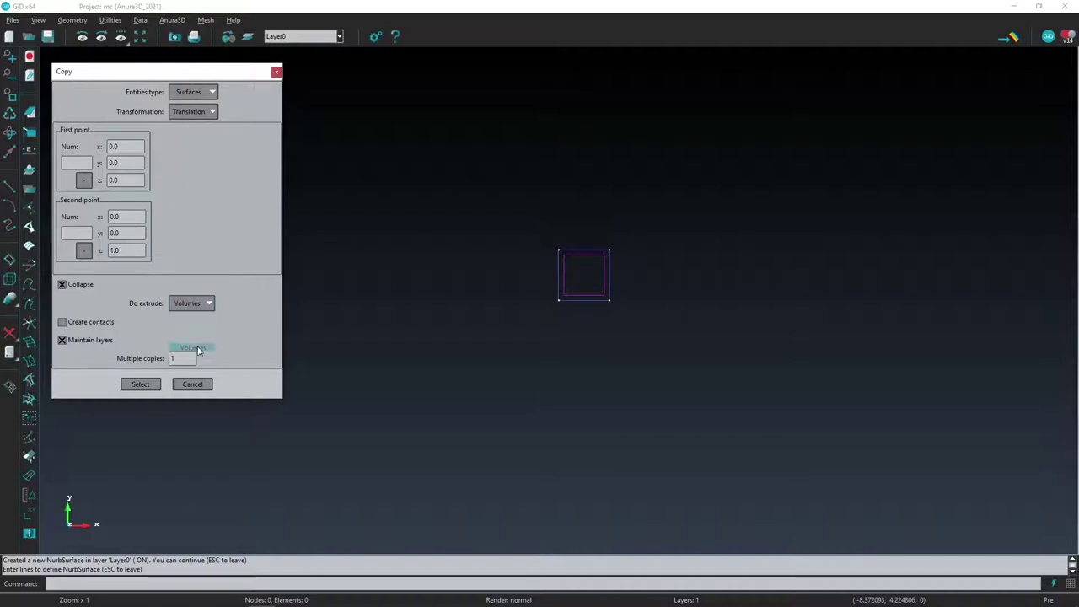
Select the square surface and run the extrusion into a cube volume
click(140, 384)
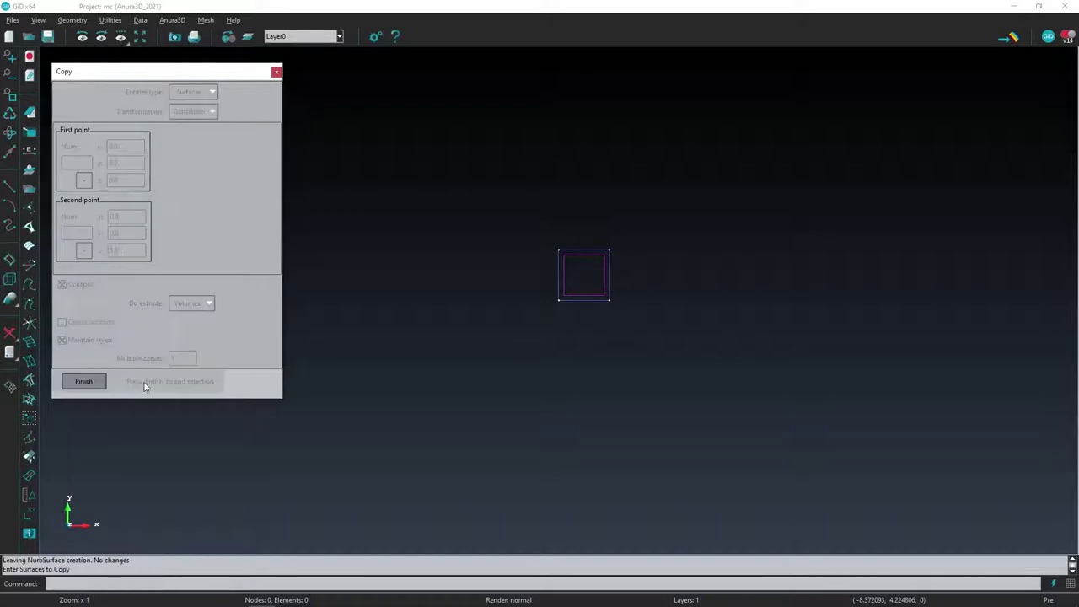
click(508, 222)
click(635, 329)
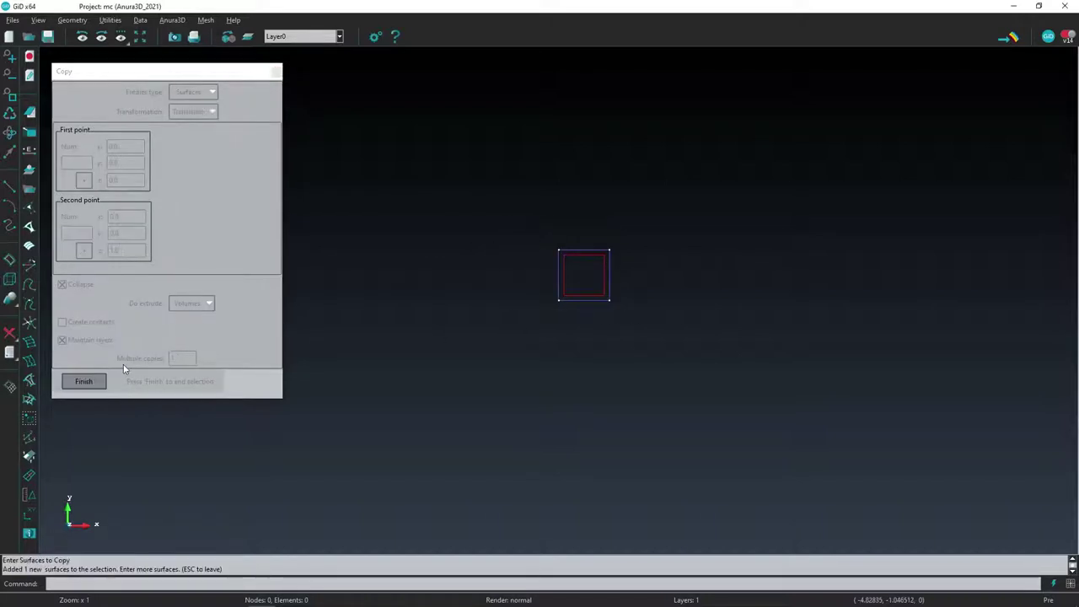
click(85, 381)
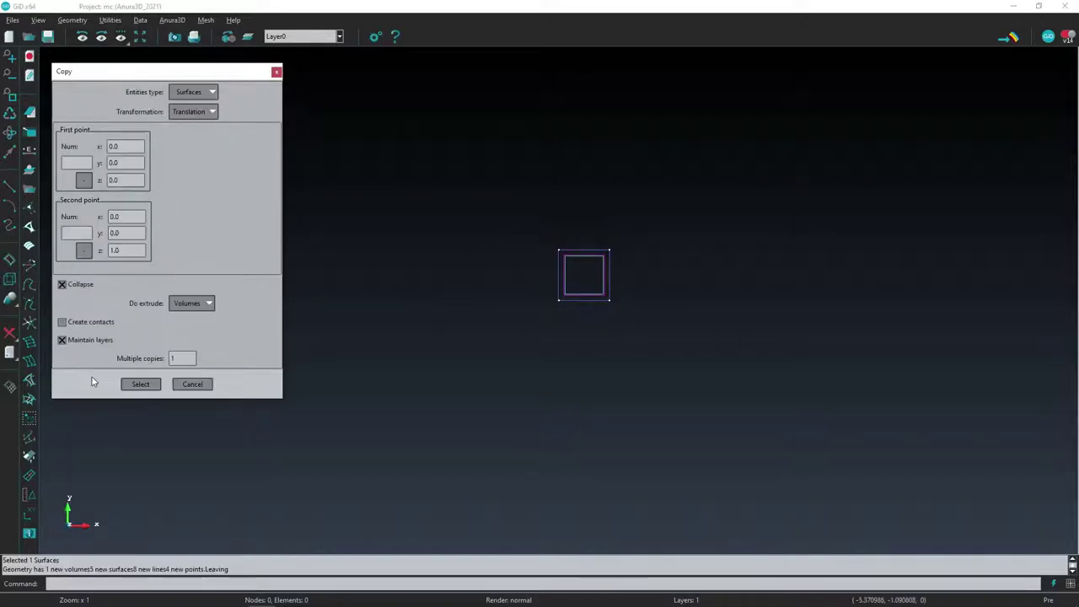
Close the Copy dialog and show the cube in a zoomed-in isometric view
click(192, 384)
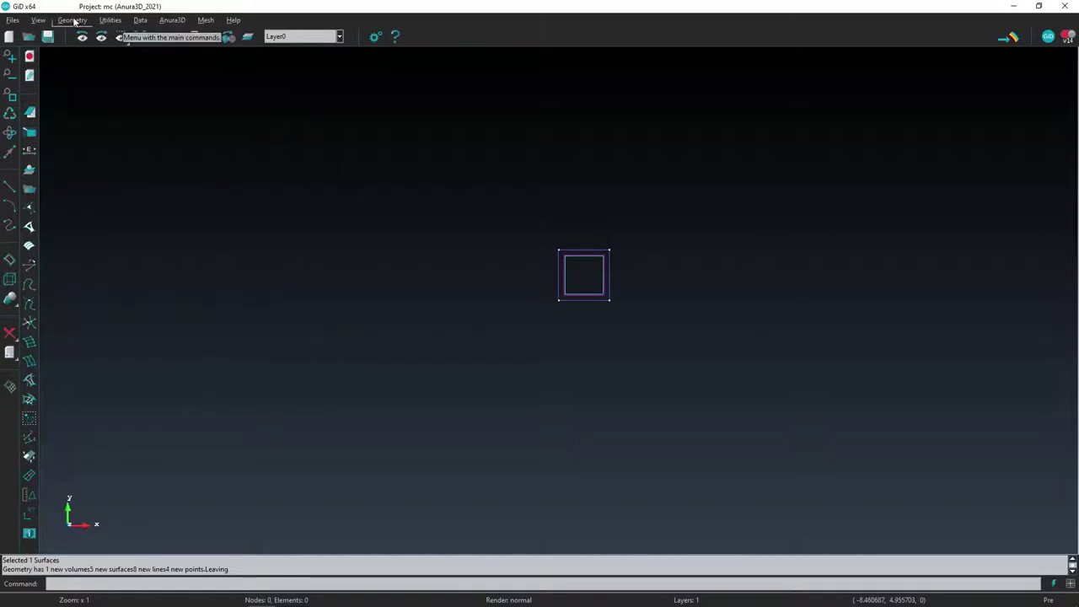
click(38, 20)
mouse_move(54, 44)
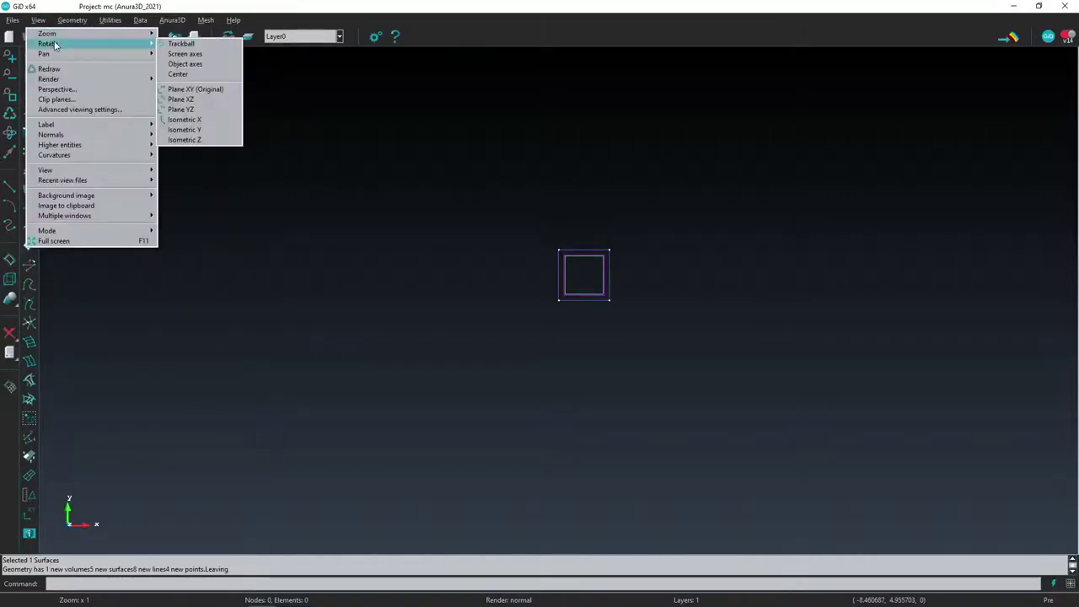
click(202, 119)
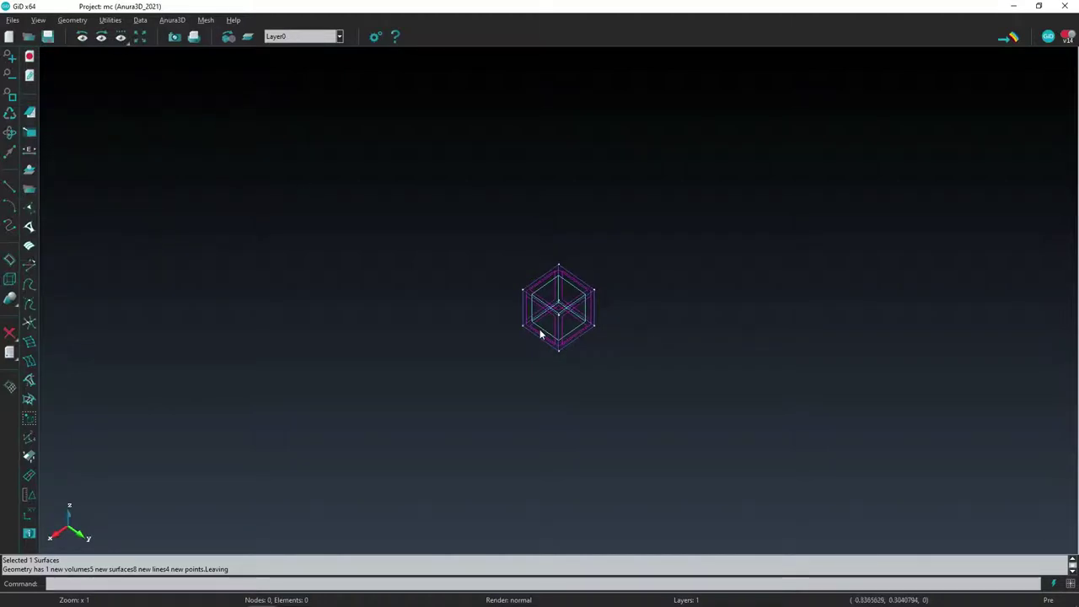
scroll(540, 334, up, 5)
scroll(540, 334, up, 3)
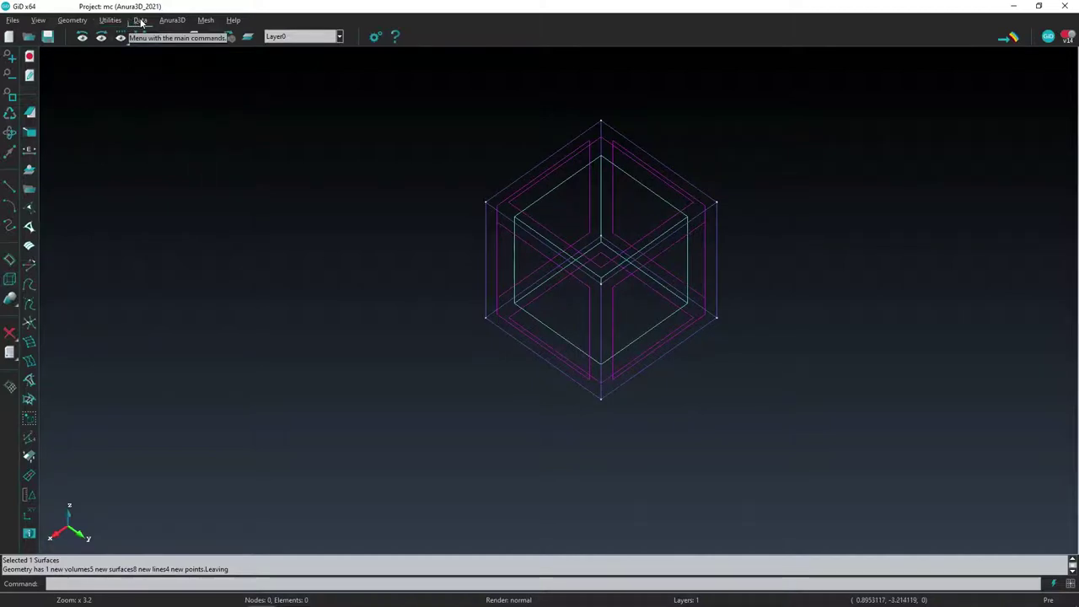
Create a new Anura3D material named mc
click(172, 20)
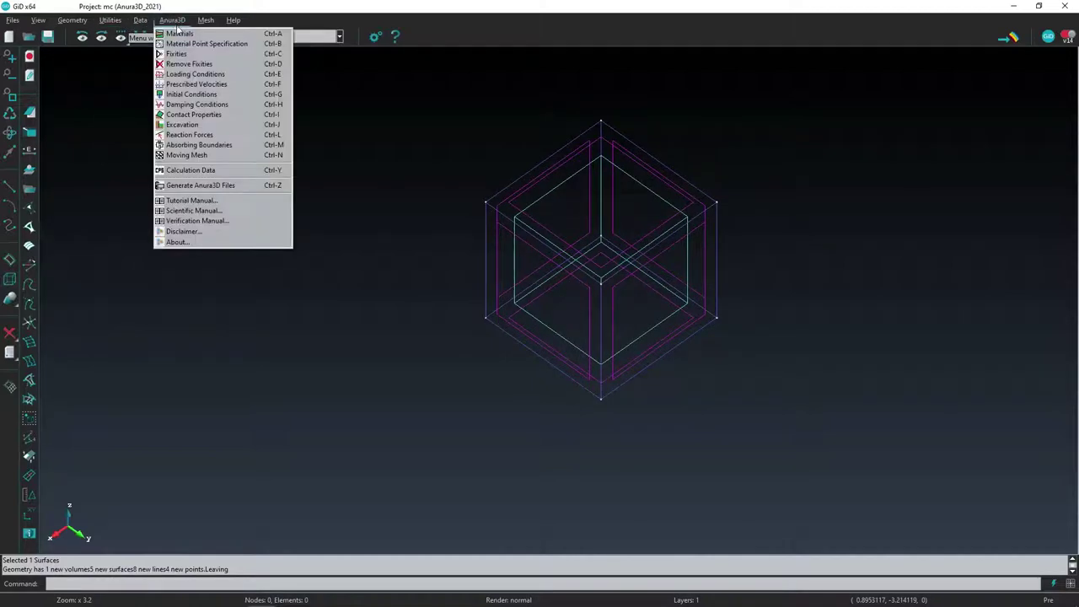
click(179, 34)
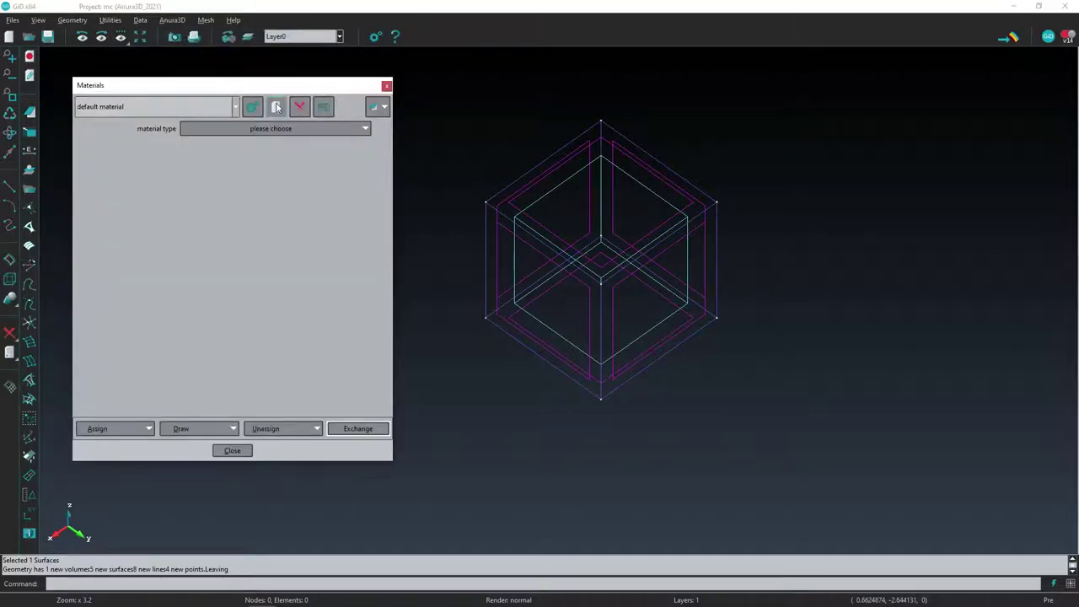
click(277, 107)
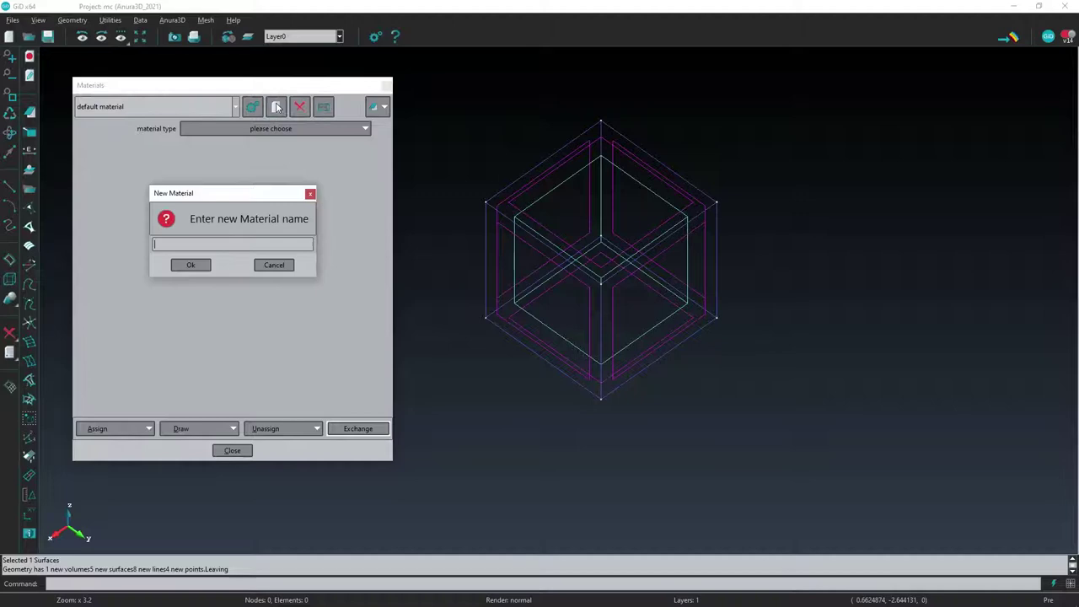
text(mc)
click(195, 266)
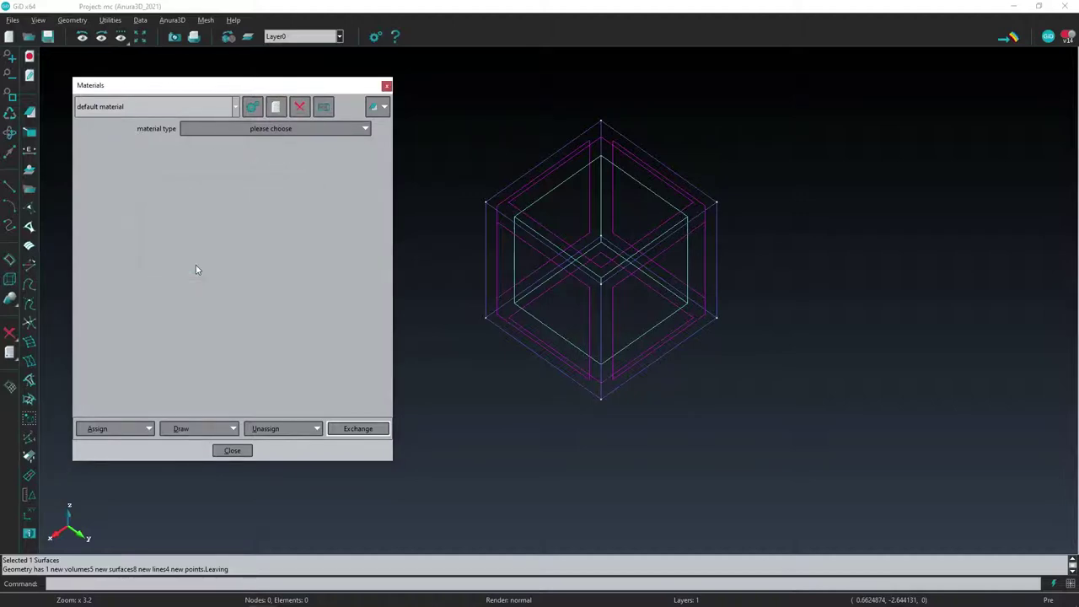
Make mc a dry material with porosity 0.3 and a Mohr-Coulomb solid model, then save it
click(218, 135)
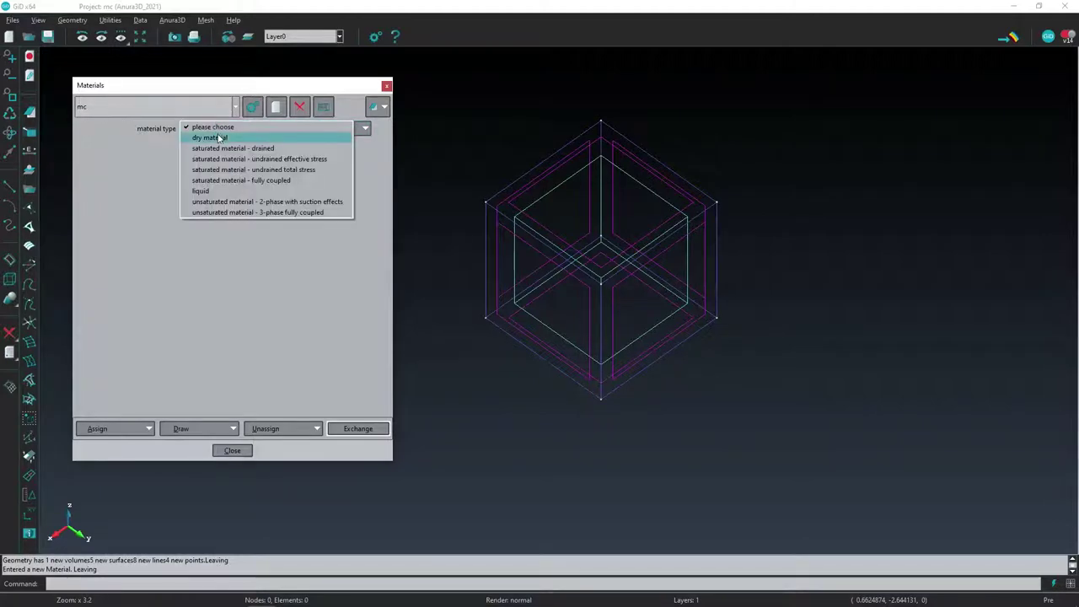
click(212, 138)
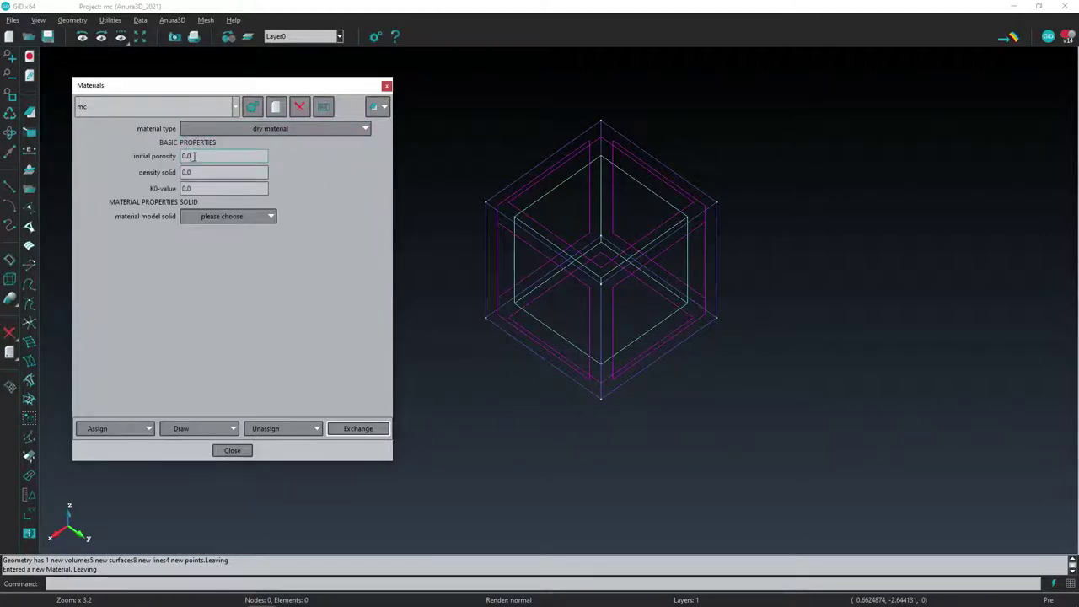
click(195, 156)
key(BackSpace)
text(3)
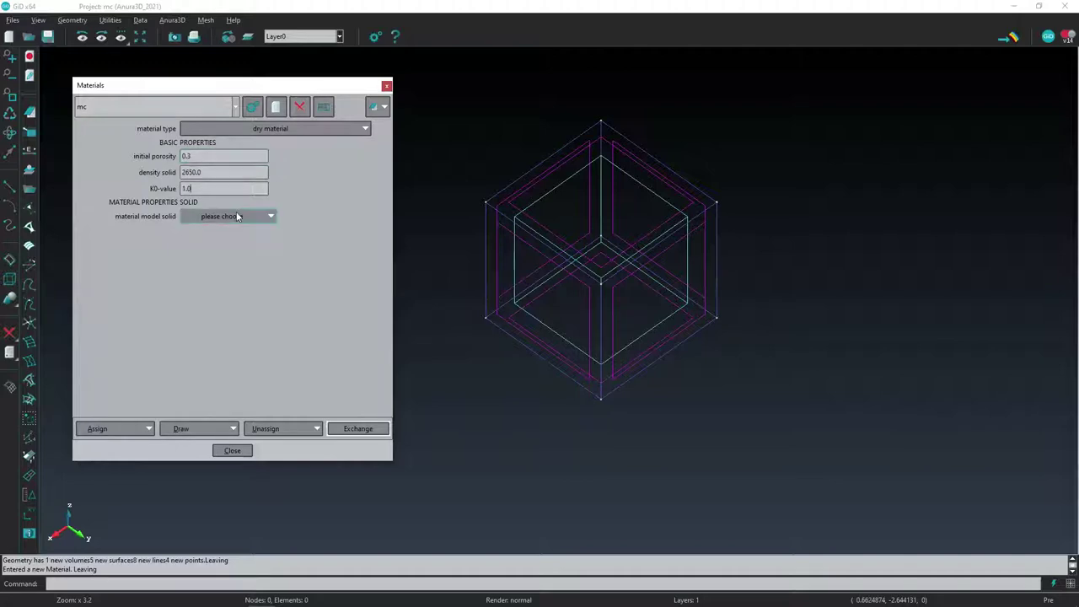
click(236, 213)
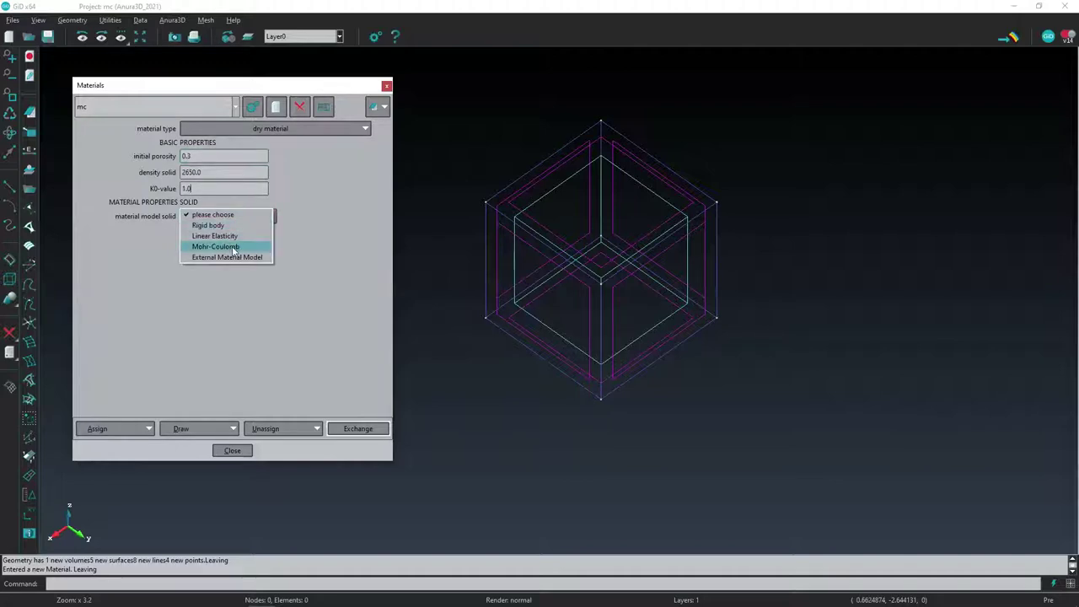
click(233, 247)
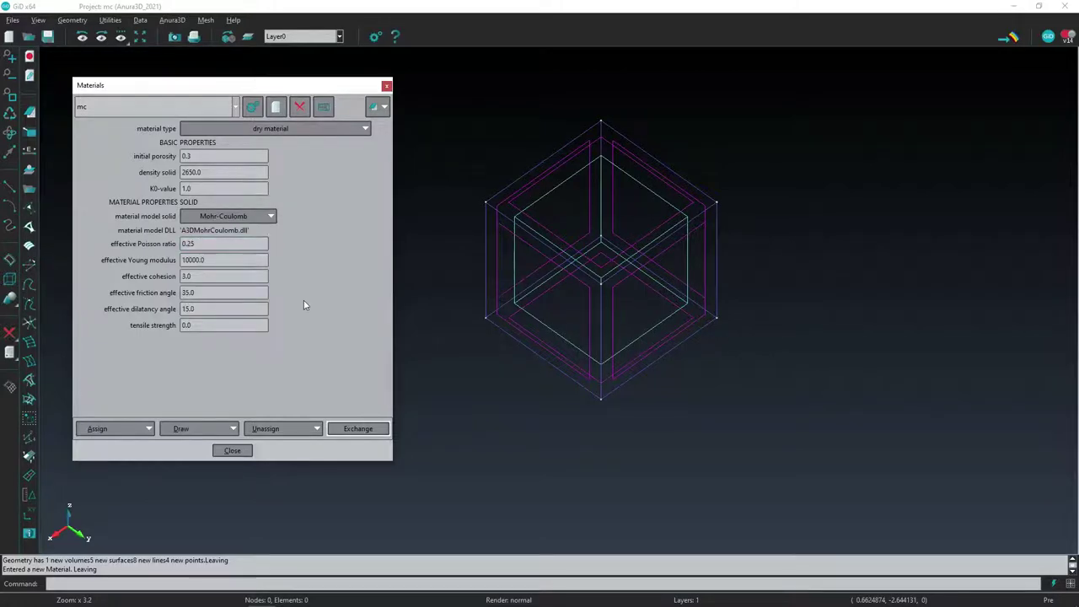
click(254, 108)
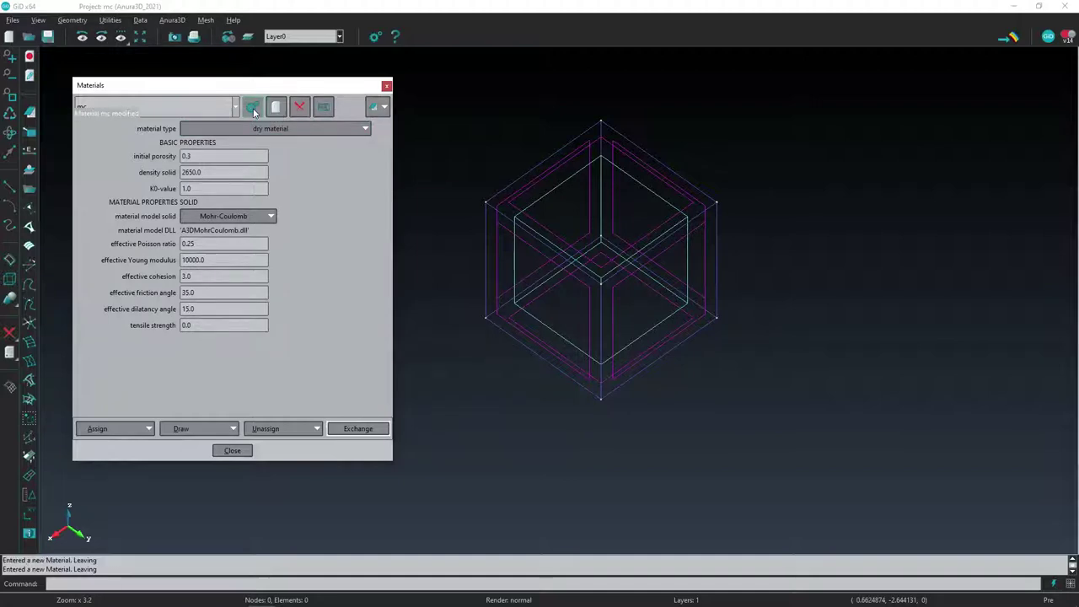
Assign material mc to the cube volume, check it by colour, and close Materials
click(97, 429)
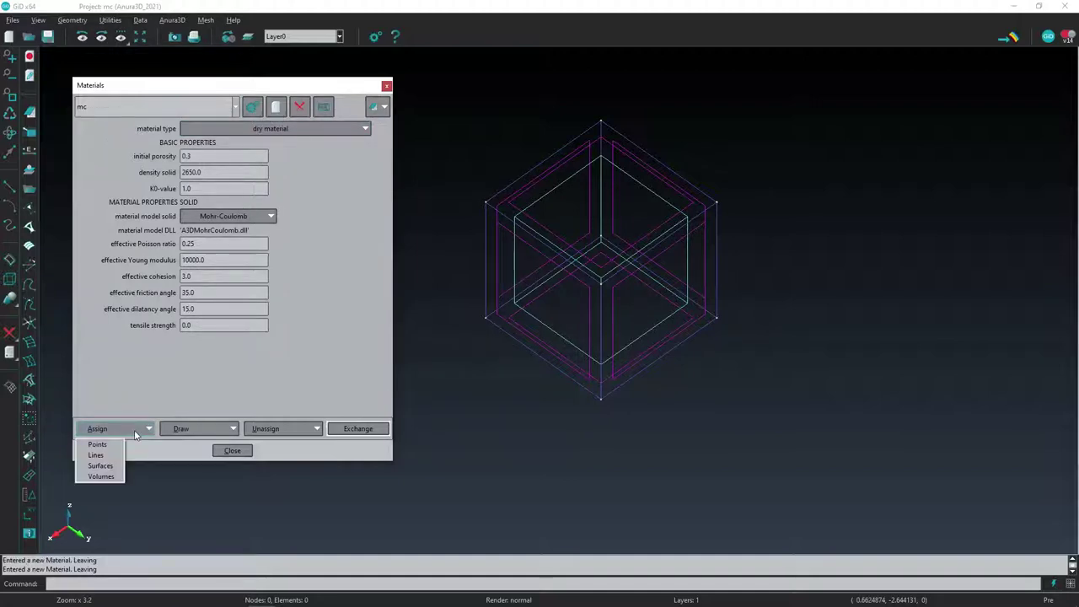
click(102, 476)
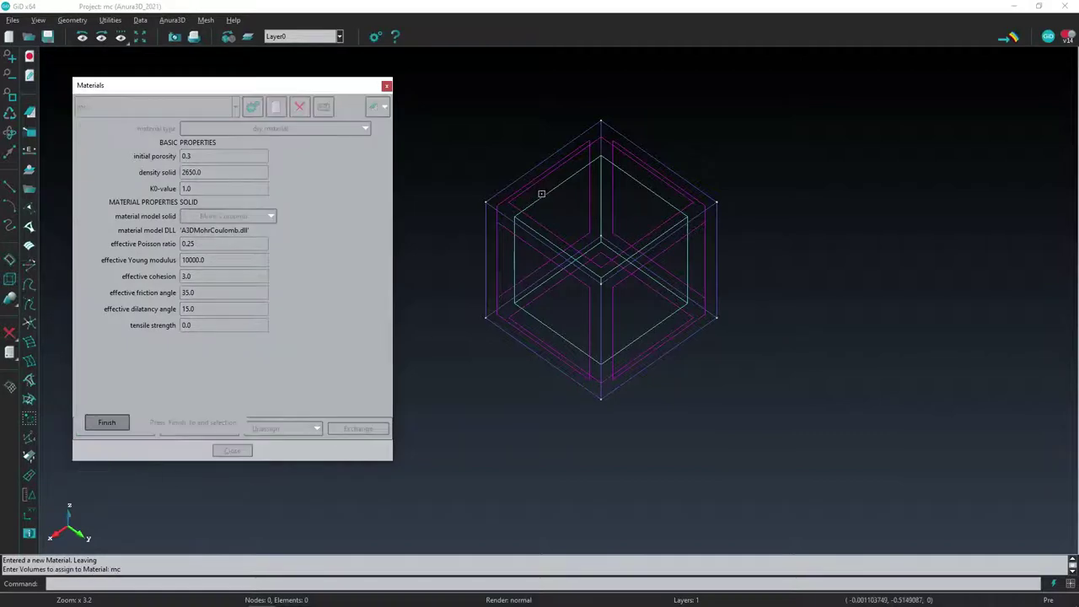
click(542, 195)
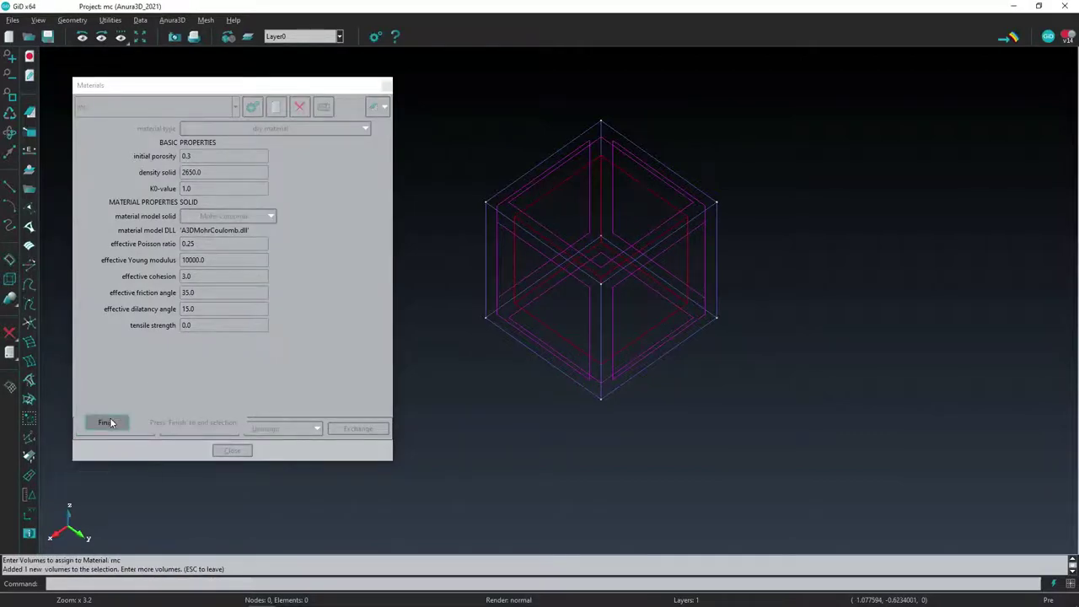
click(107, 421)
click(221, 429)
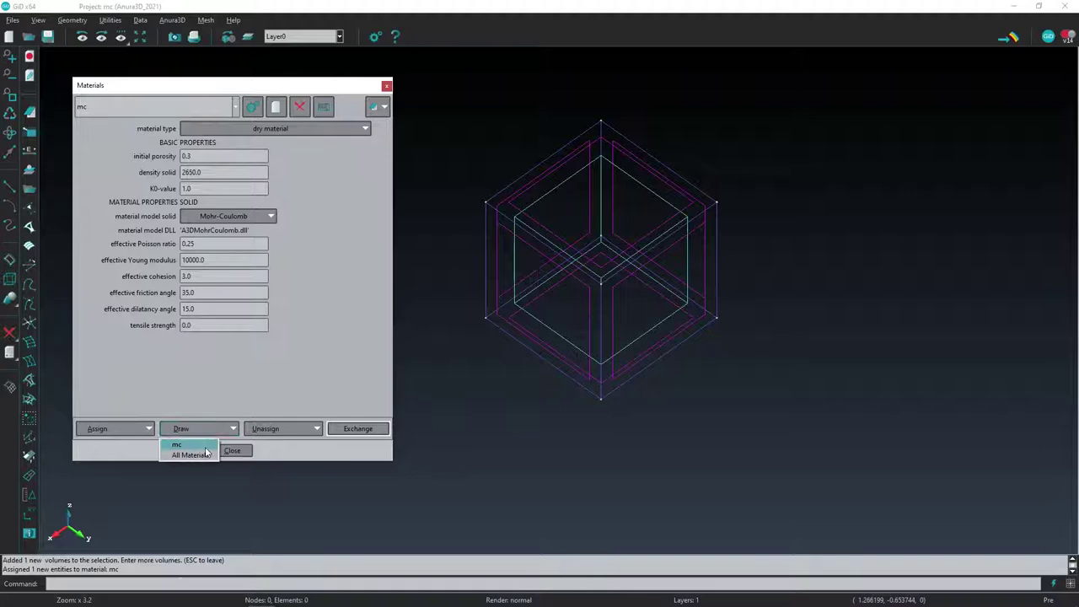
click(205, 455)
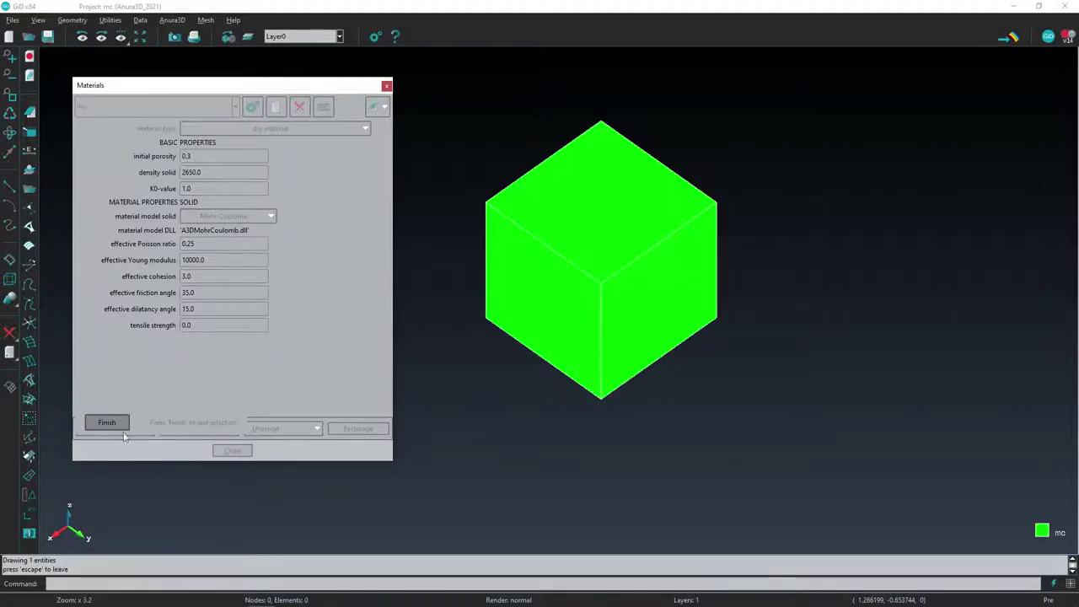
click(107, 423)
click(221, 451)
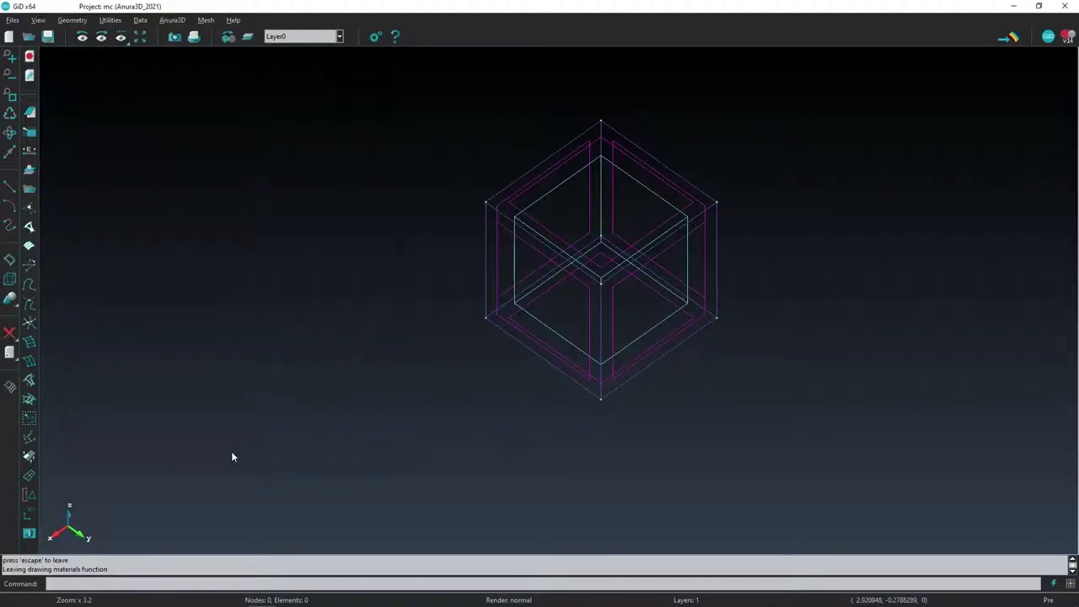
Set the material point specification to 1 material point per element
click(172, 21)
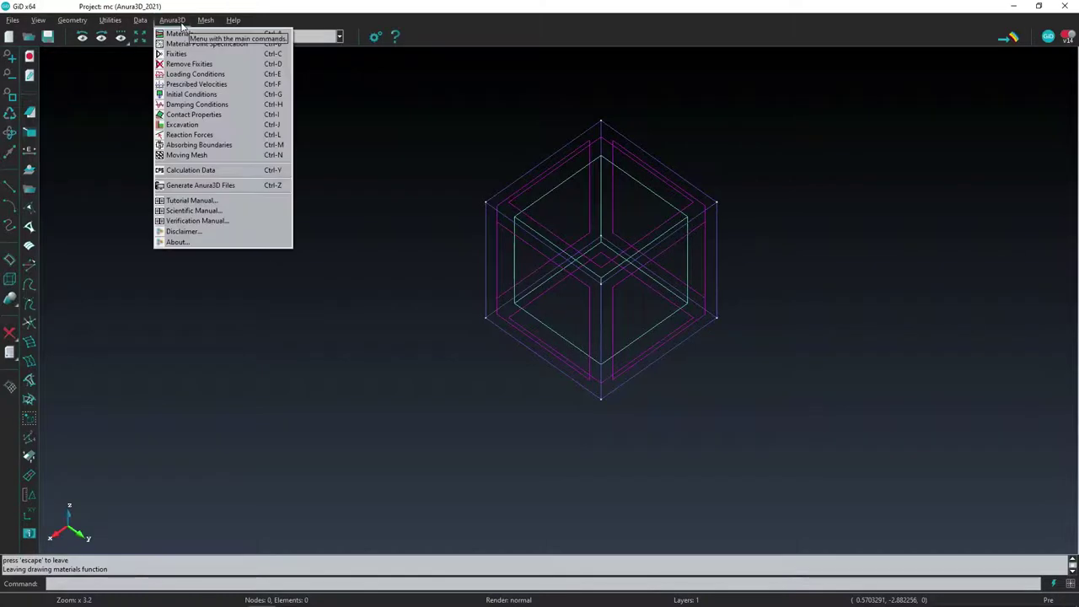
click(196, 45)
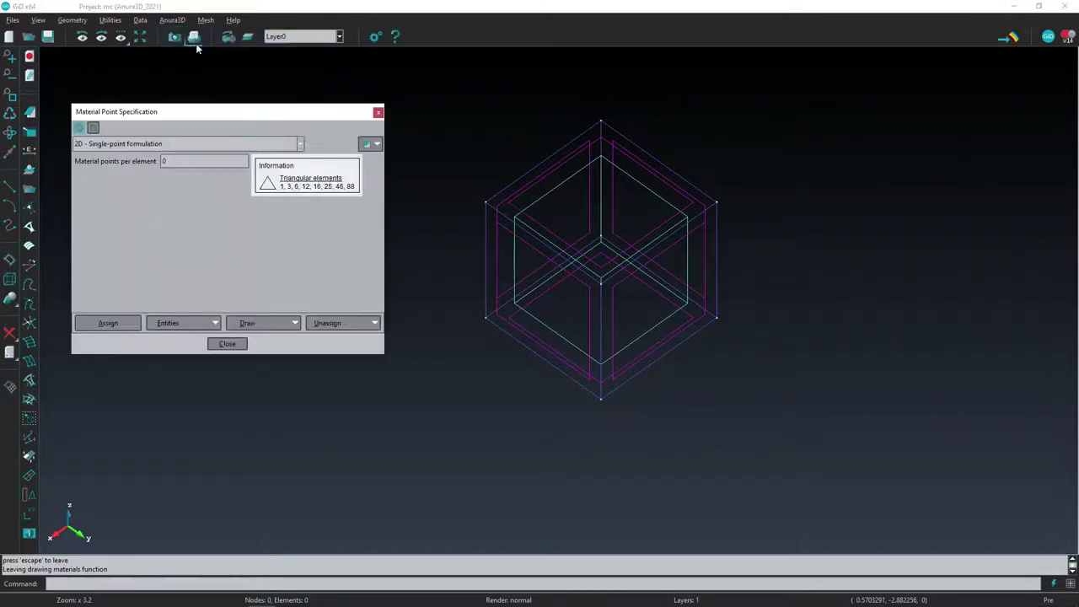
click(162, 160)
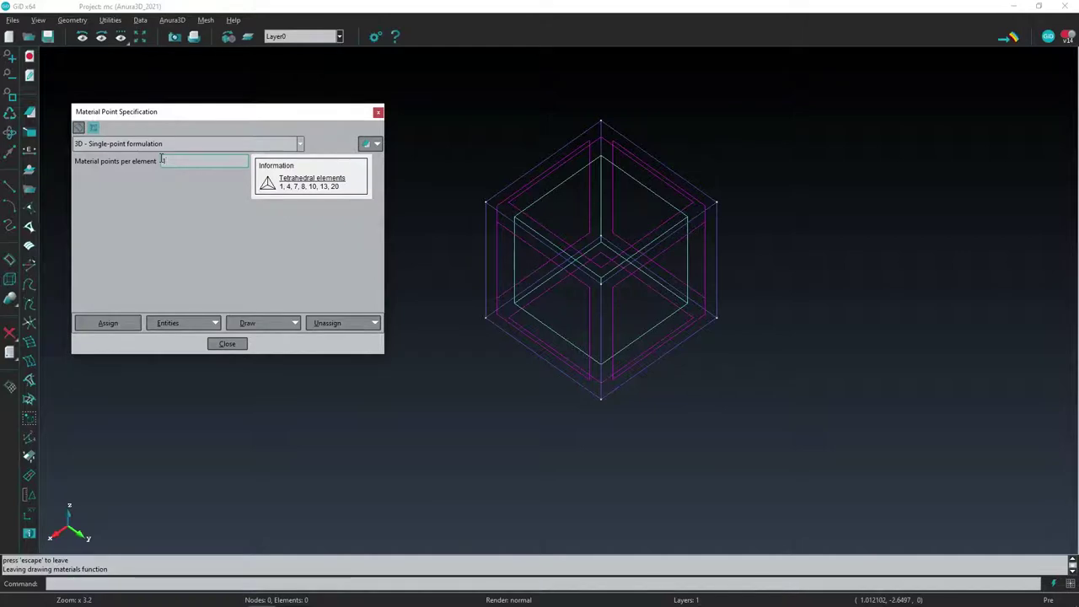
Assign the specification to the cube volume, verify by colour, and close the dialog
click(129, 328)
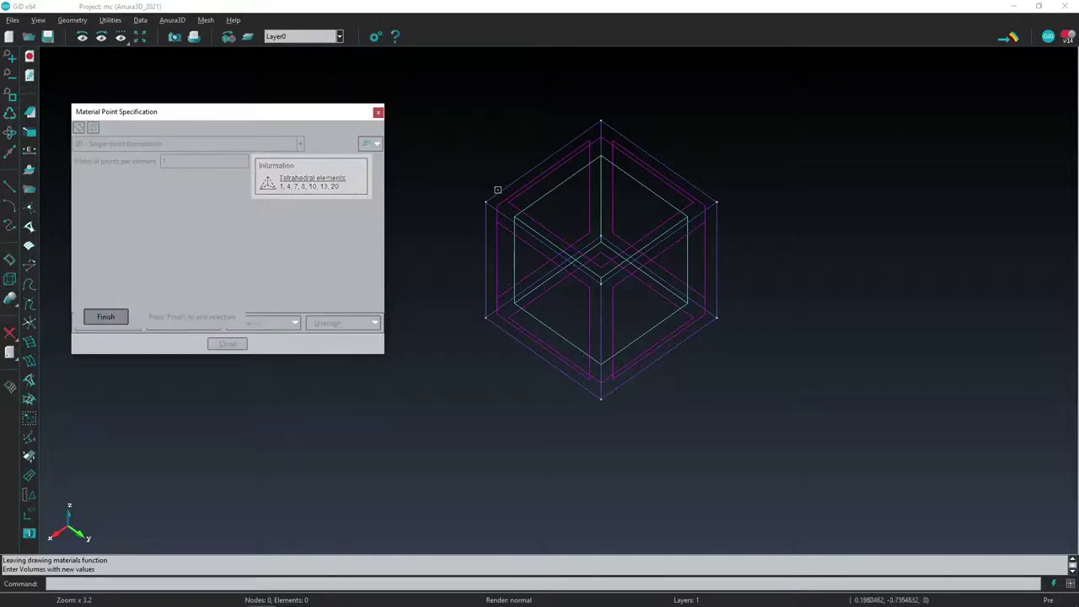
click(565, 180)
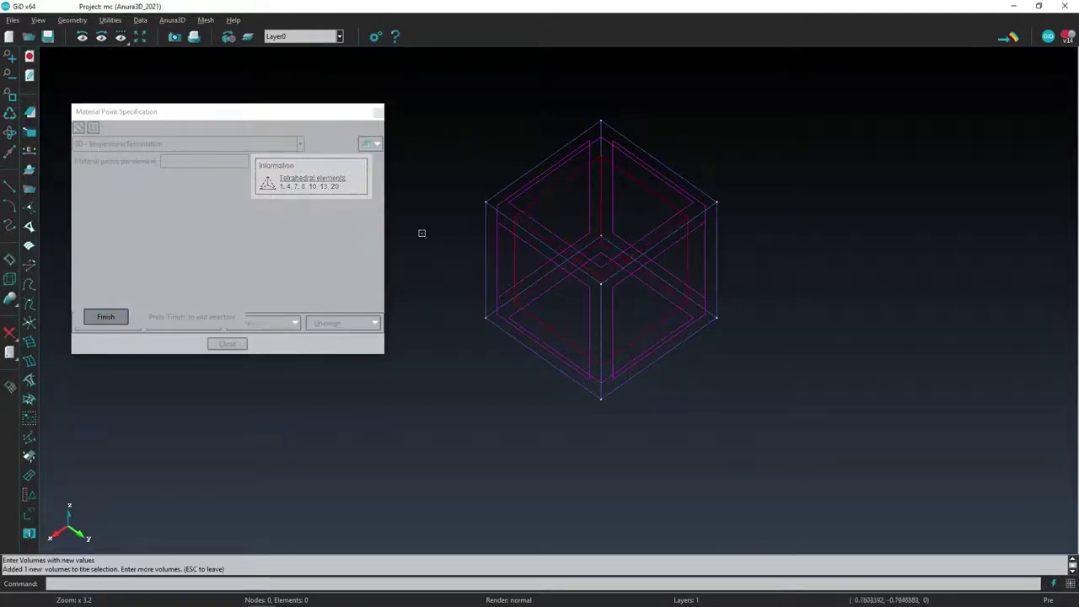
click(103, 318)
click(283, 328)
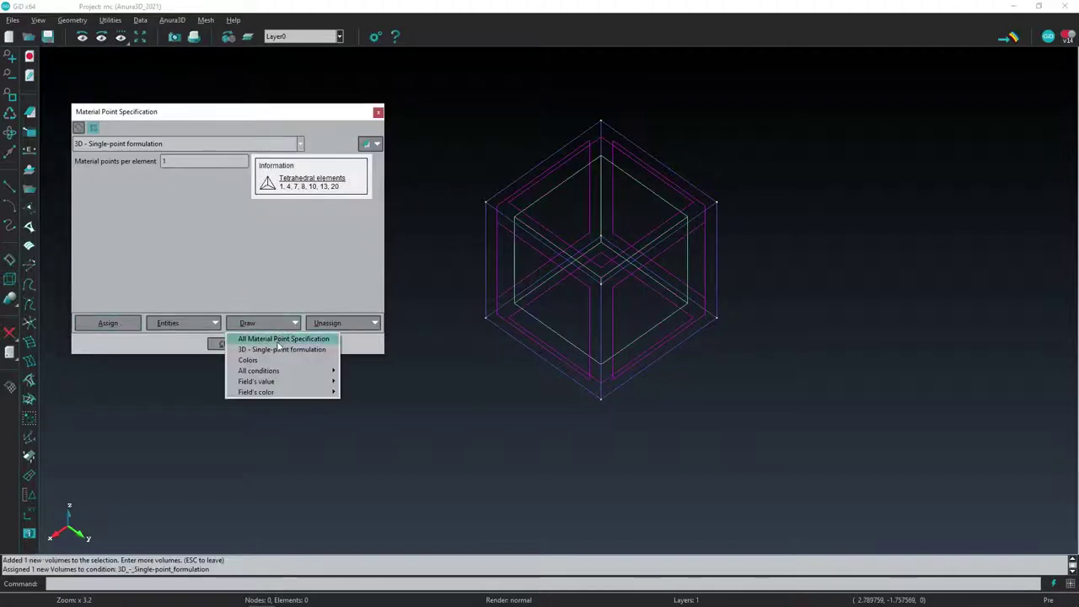
click(270, 361)
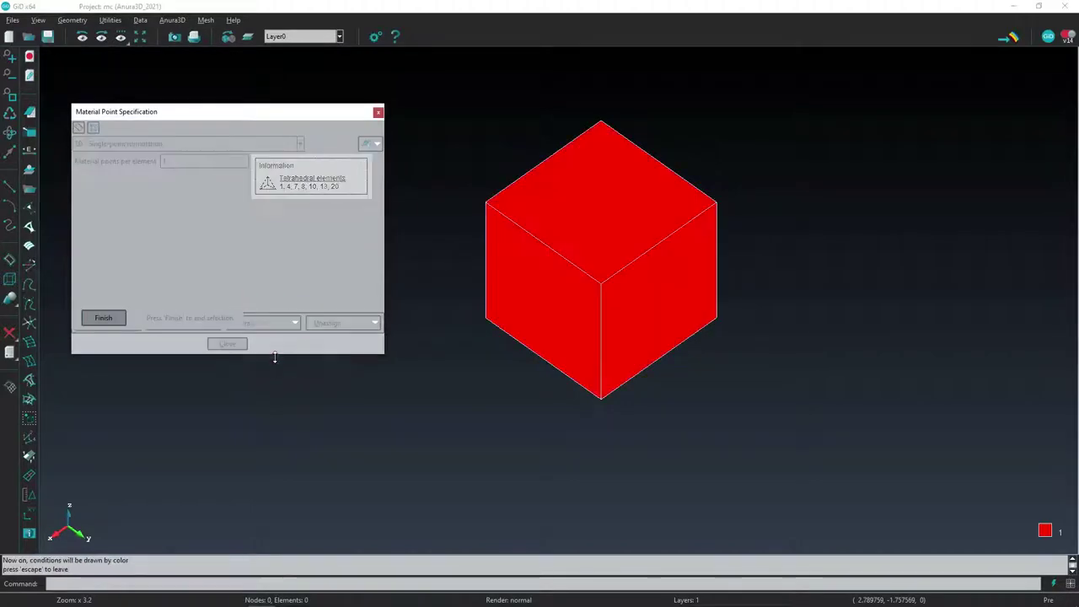
click(111, 319)
click(221, 343)
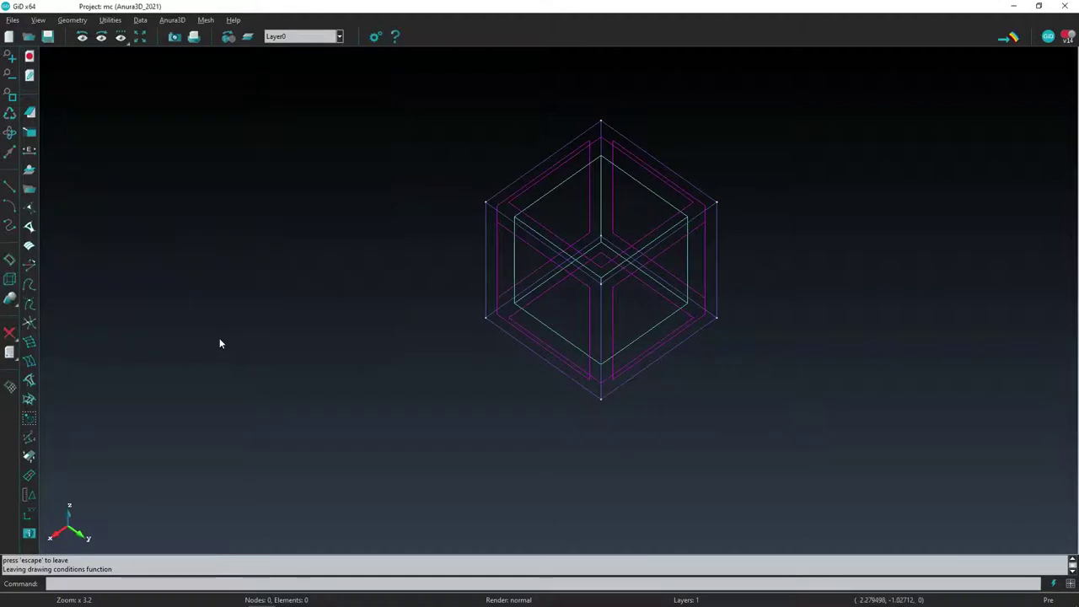
Fix the cube's bottom face in the z-direction with a solid surface fixity
click(172, 19)
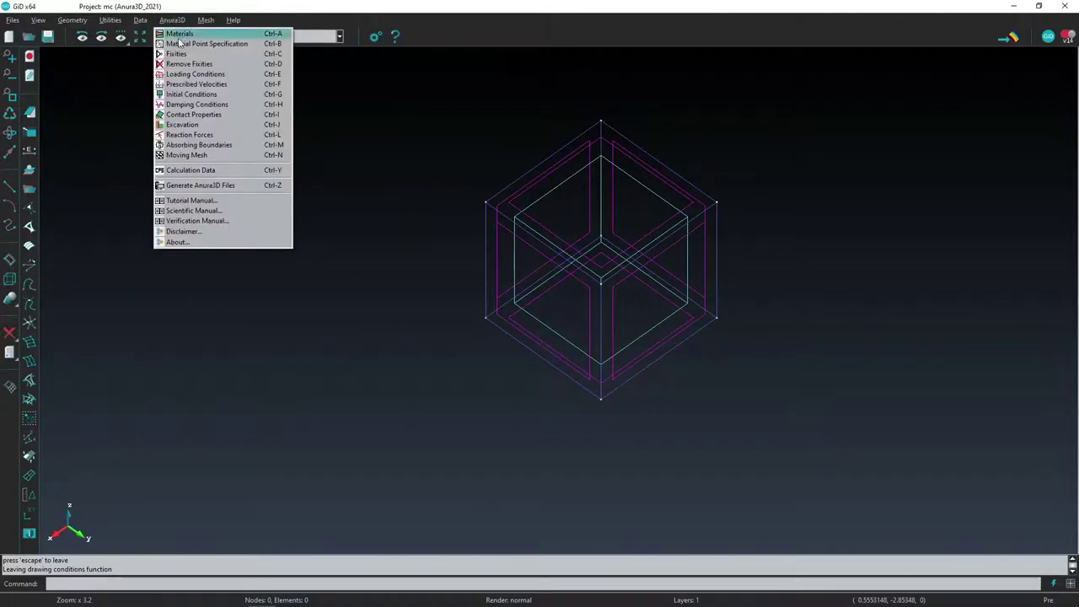
click(177, 53)
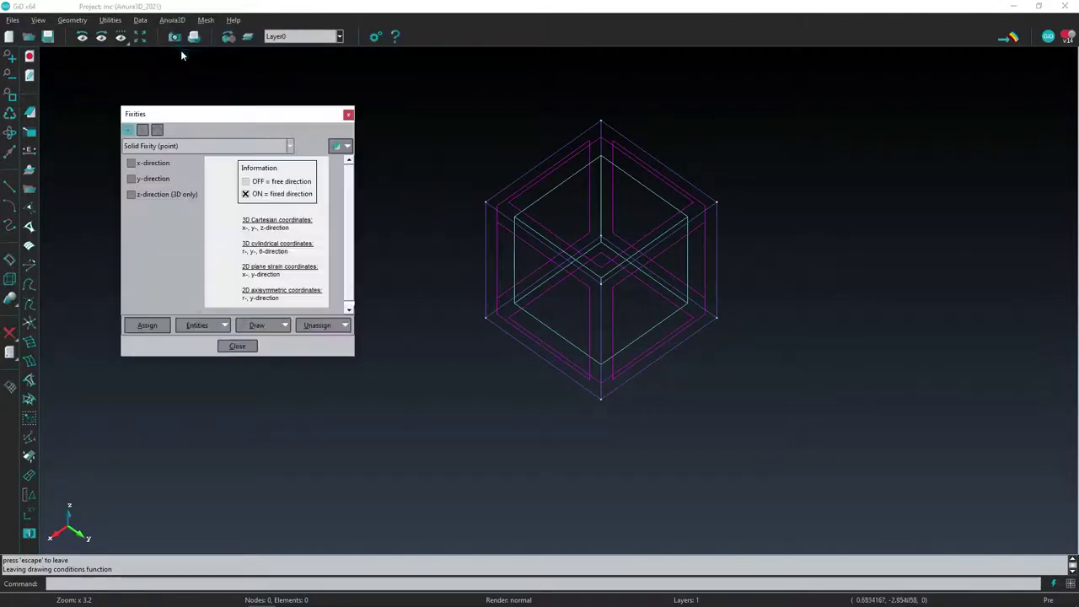
click(158, 131)
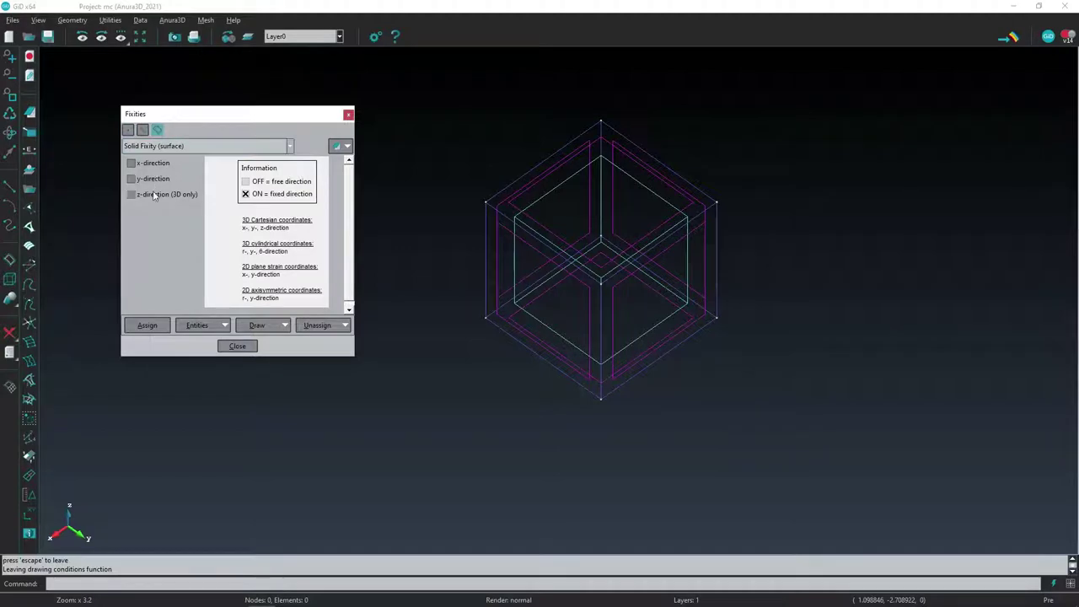
click(147, 326)
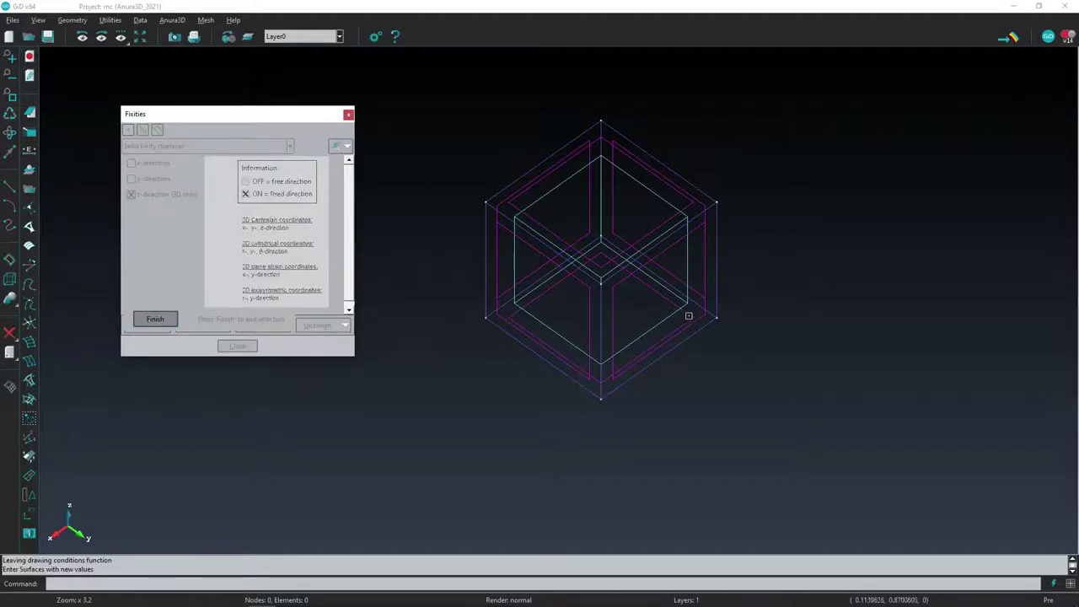
click(686, 316)
click(160, 319)
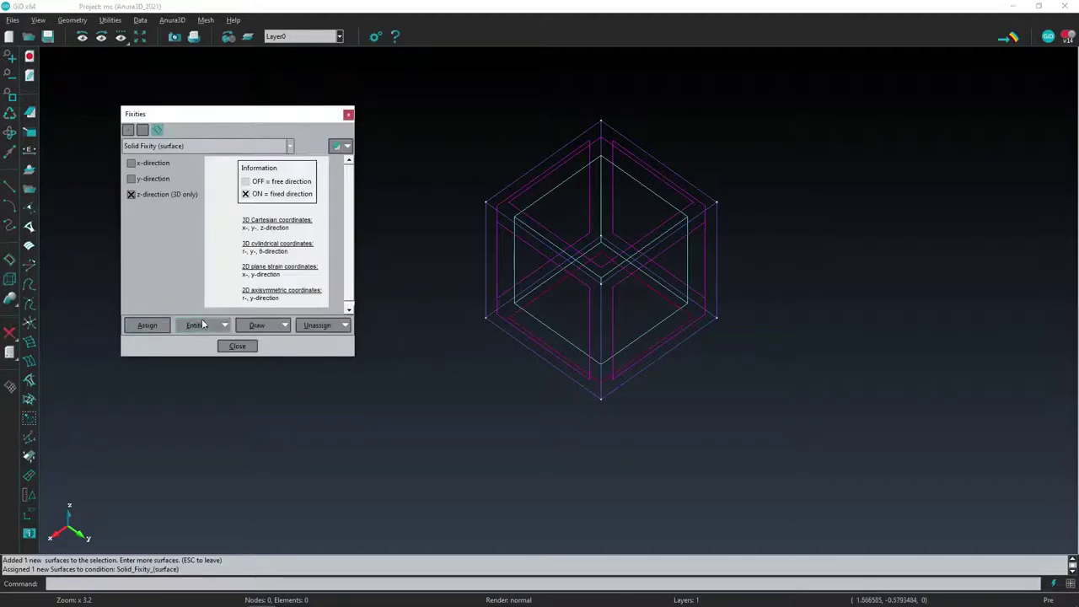
click(257, 325)
Display the fixities in colour to confirm, then close the Fixities settings
click(262, 361)
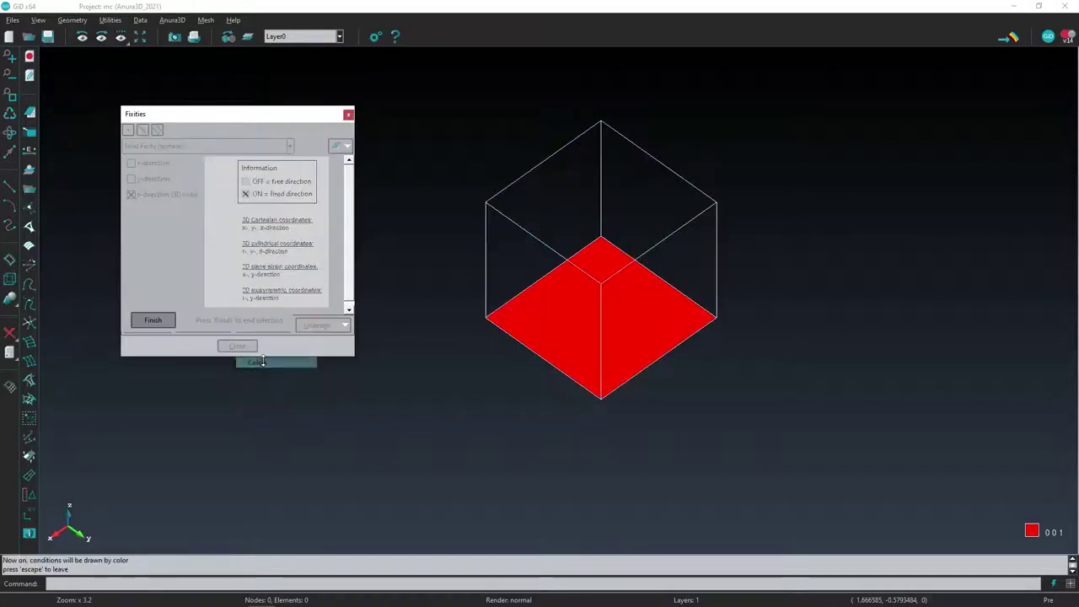
click(155, 321)
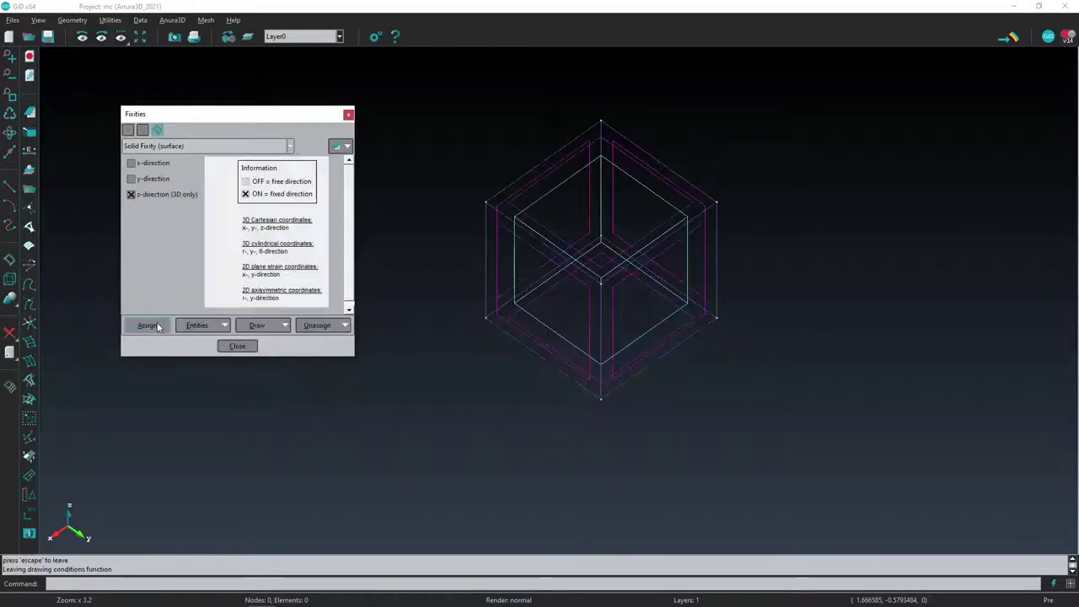
click(237, 346)
click(172, 19)
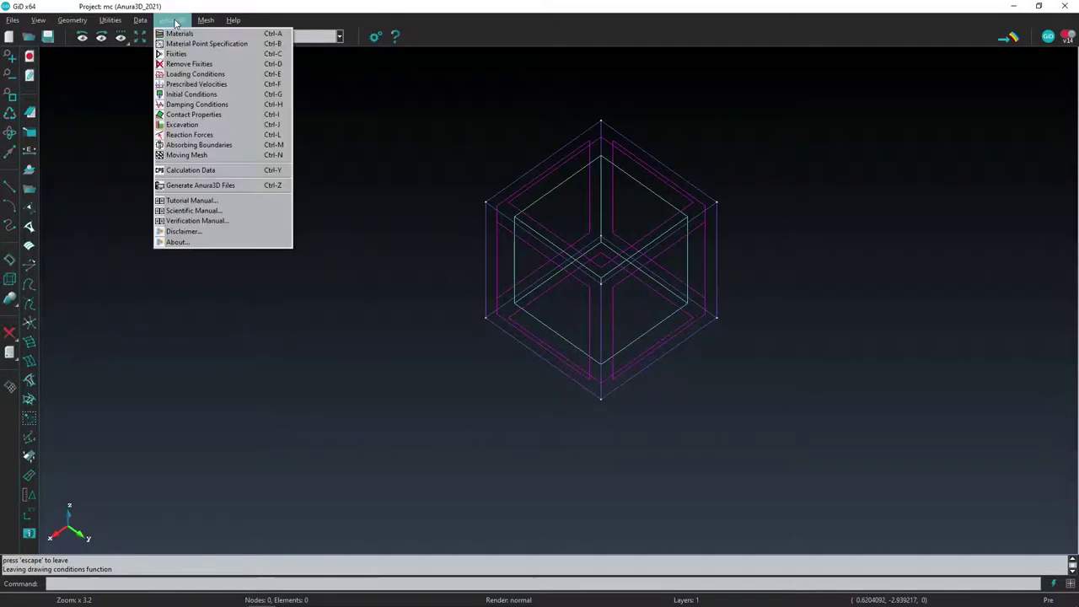
Apply +50 and -50 kPa x-direction solid tractions to two opposite side faces
click(183, 73)
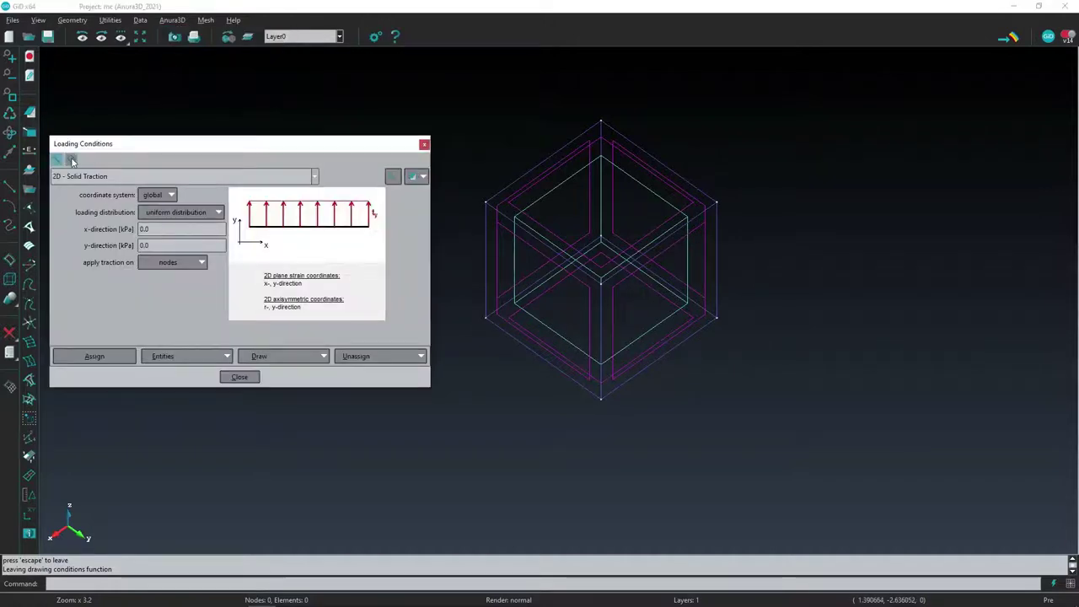
click(72, 160)
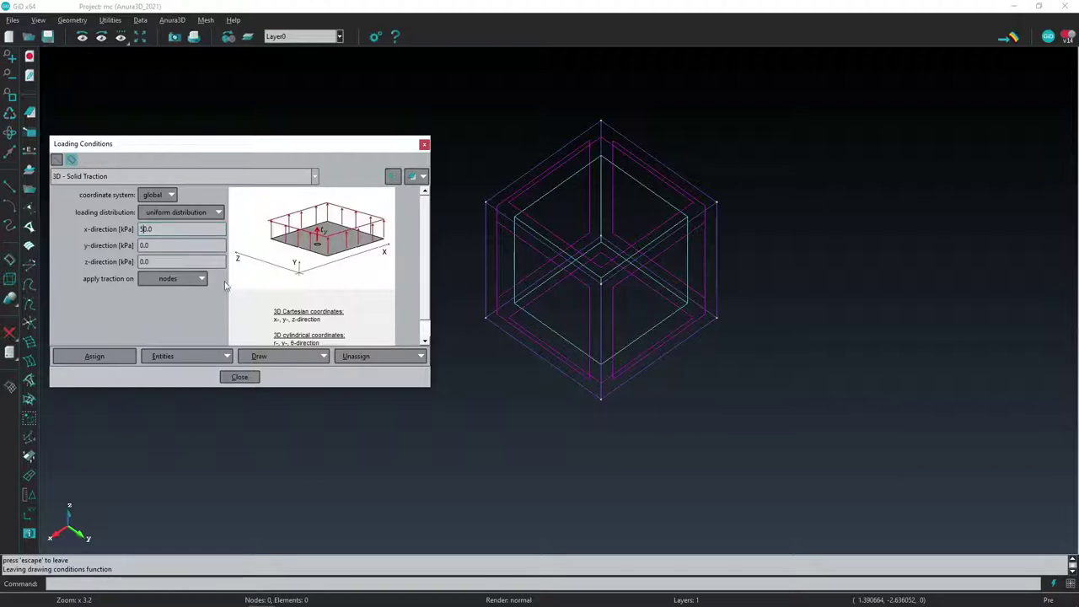
click(94, 357)
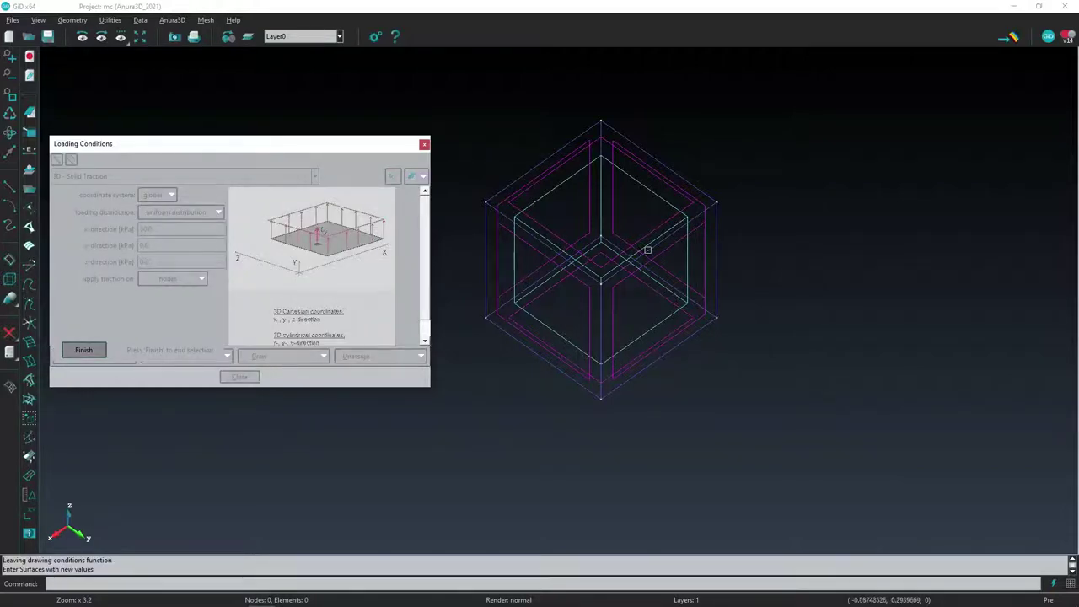
click(706, 201)
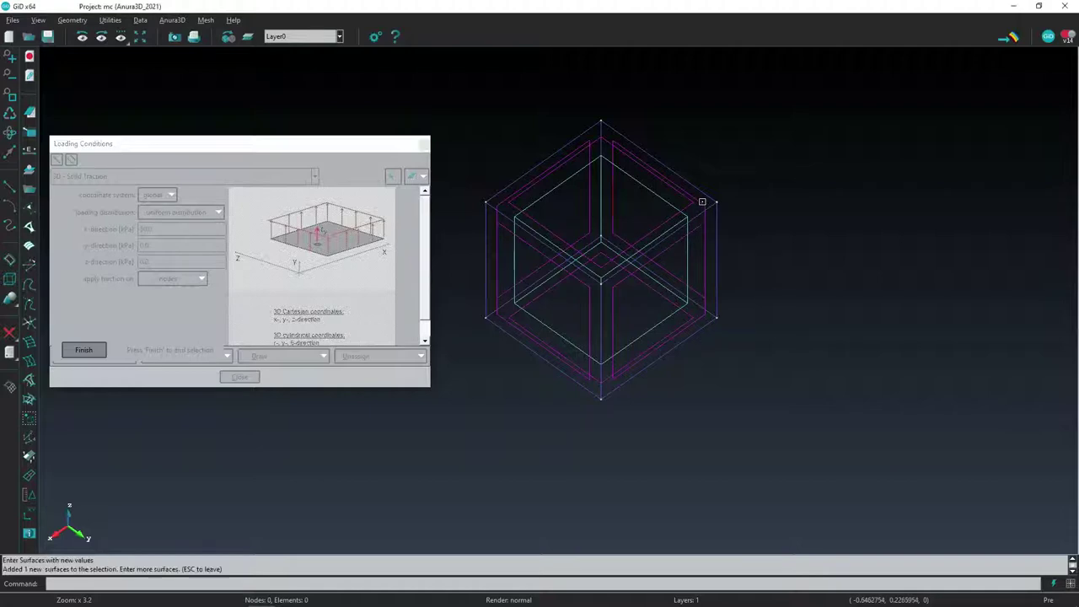
click(84, 349)
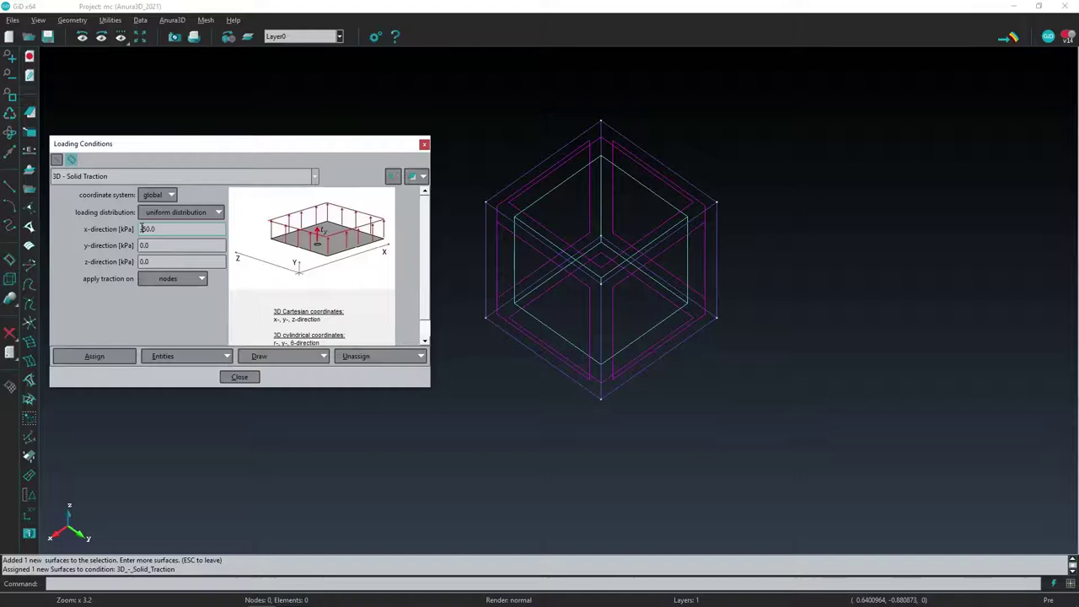
click(141, 229)
text(-)
click(93, 357)
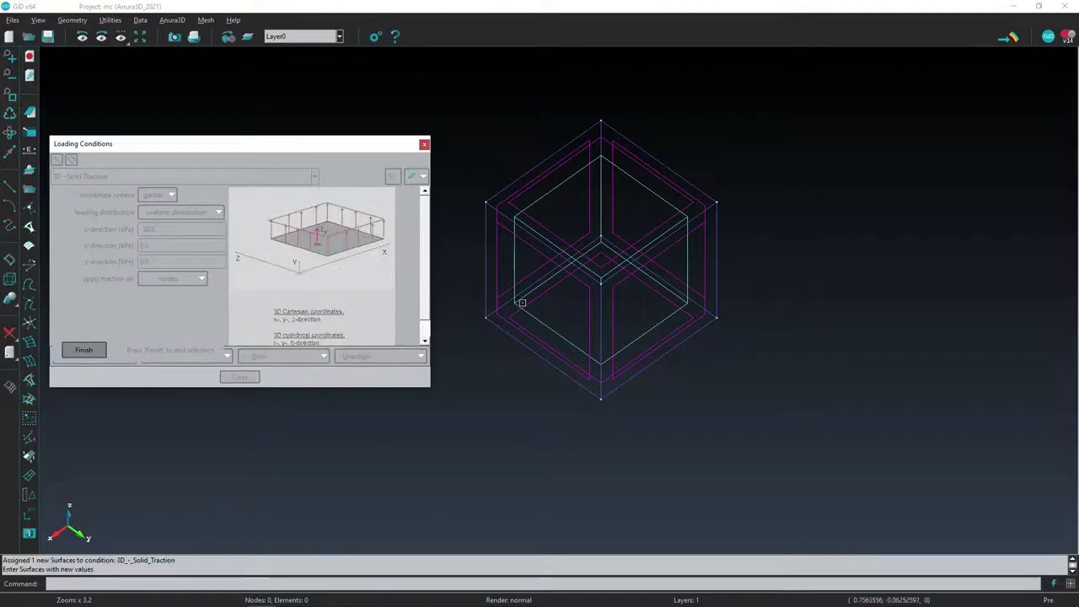
click(579, 279)
click(87, 352)
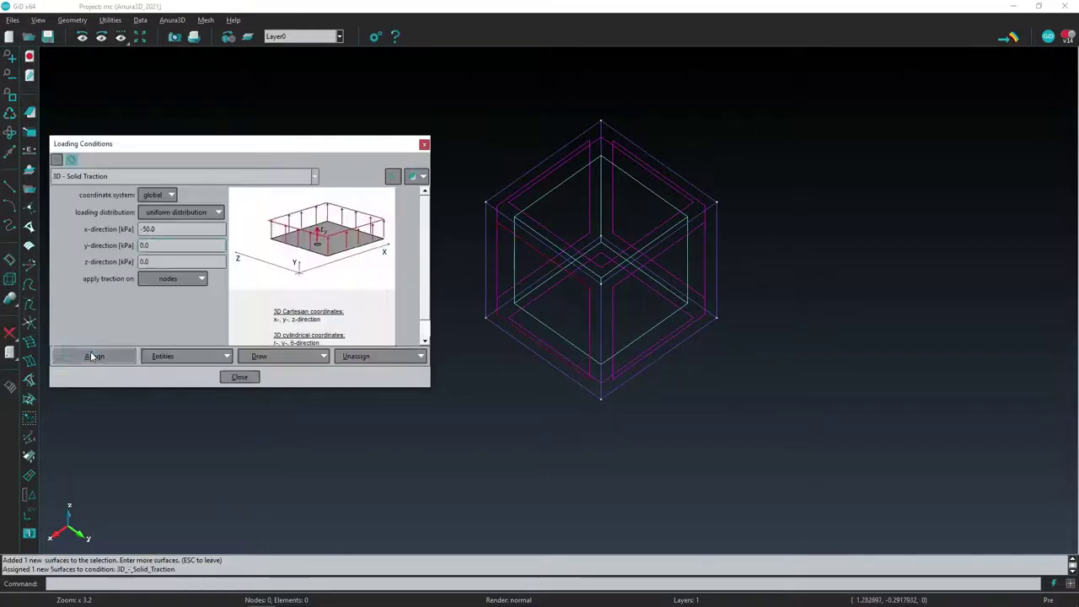
Apply +50 and -50 kPa y-direction solid tractions to the other two side faces
click(141, 229)
key(Delete)
key(Delete)
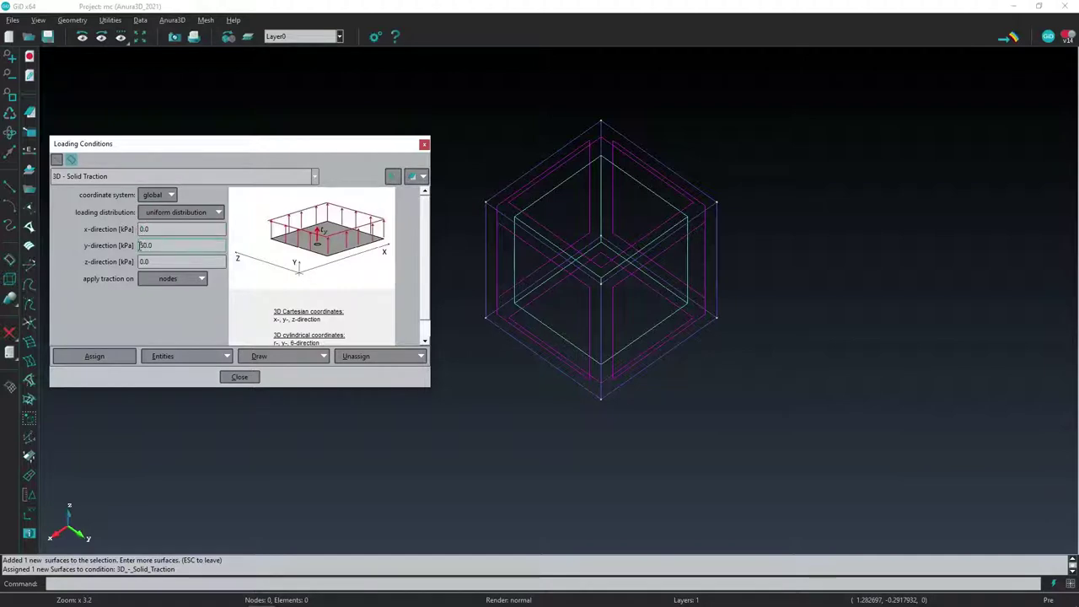
text(5)
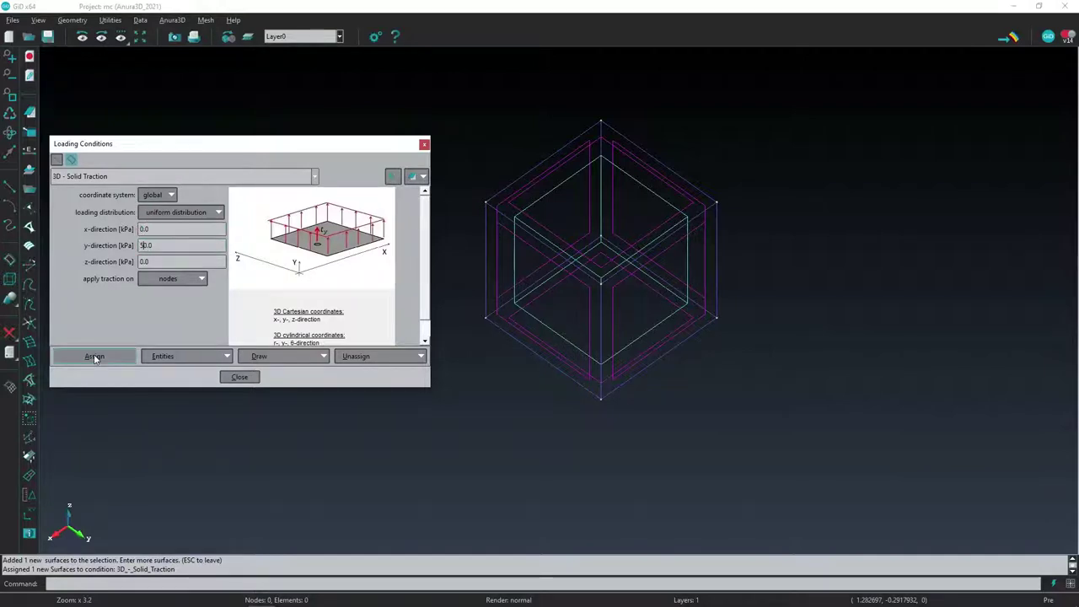
click(95, 358)
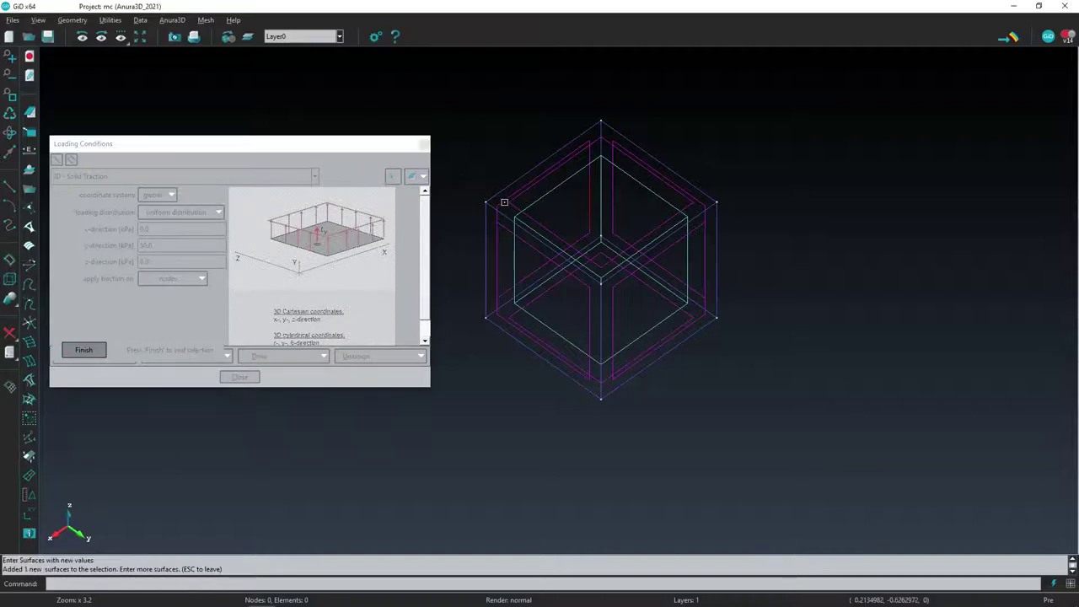
click(83, 350)
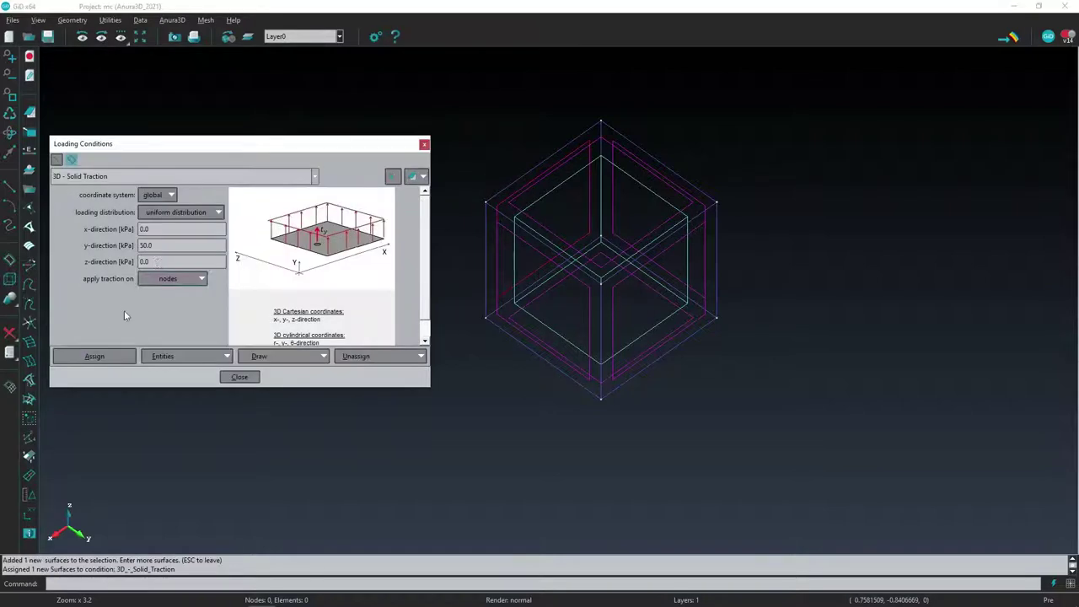
click(143, 245)
text(-)
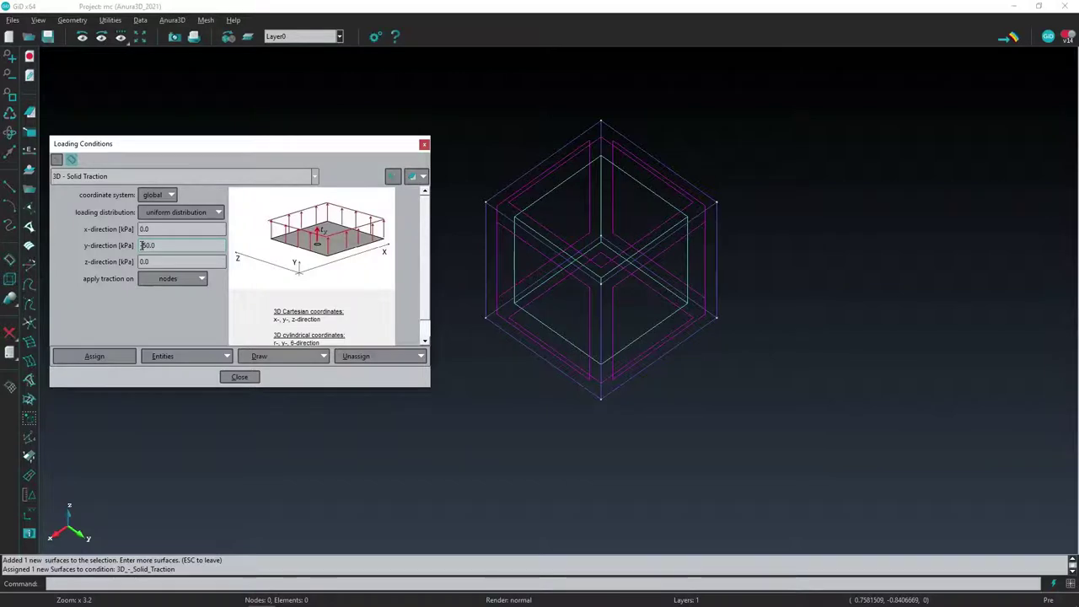
click(95, 358)
click(695, 230)
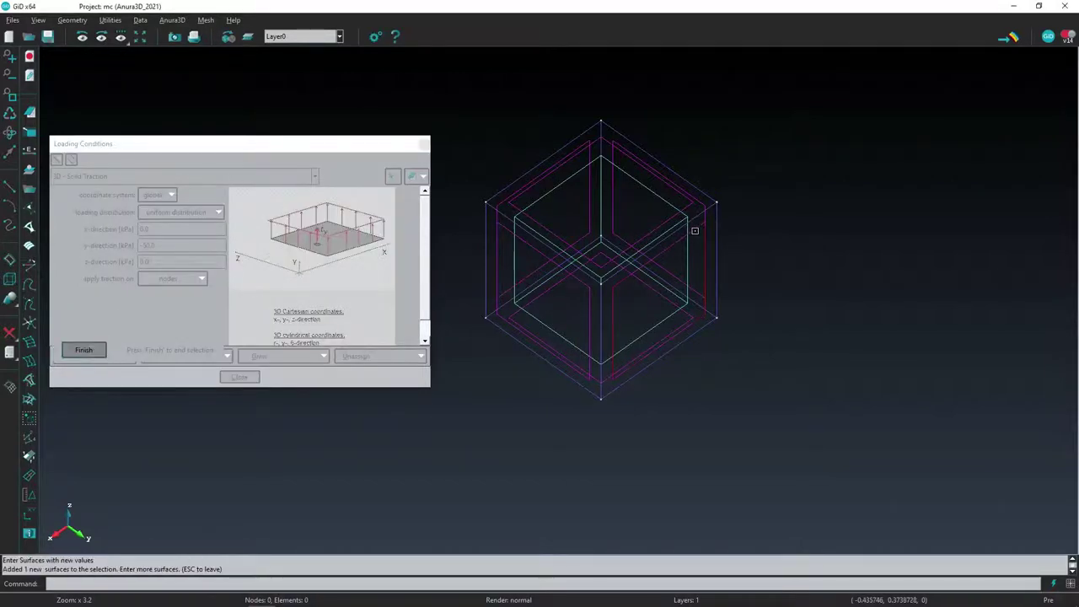
click(82, 350)
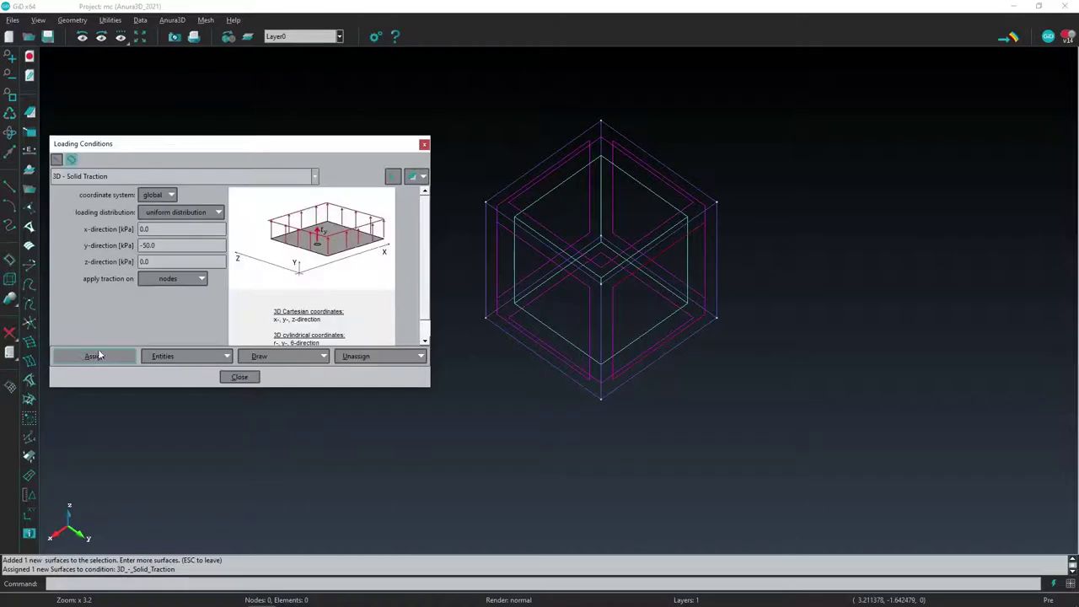
Show all tractions in colour to check them, then close Loading Conditions
click(283, 357)
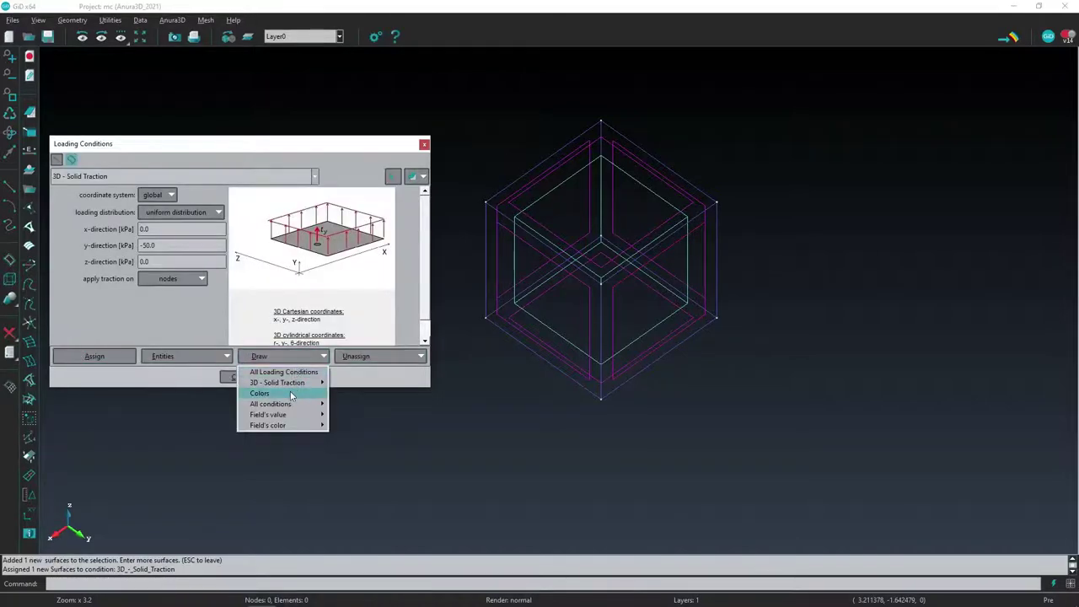
click(291, 394)
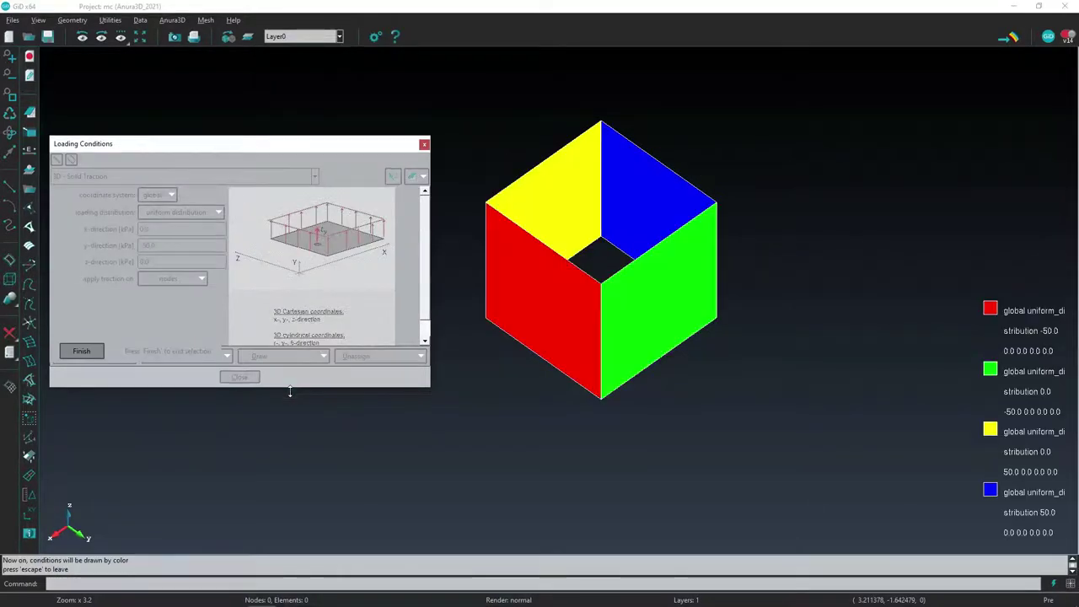
click(81, 350)
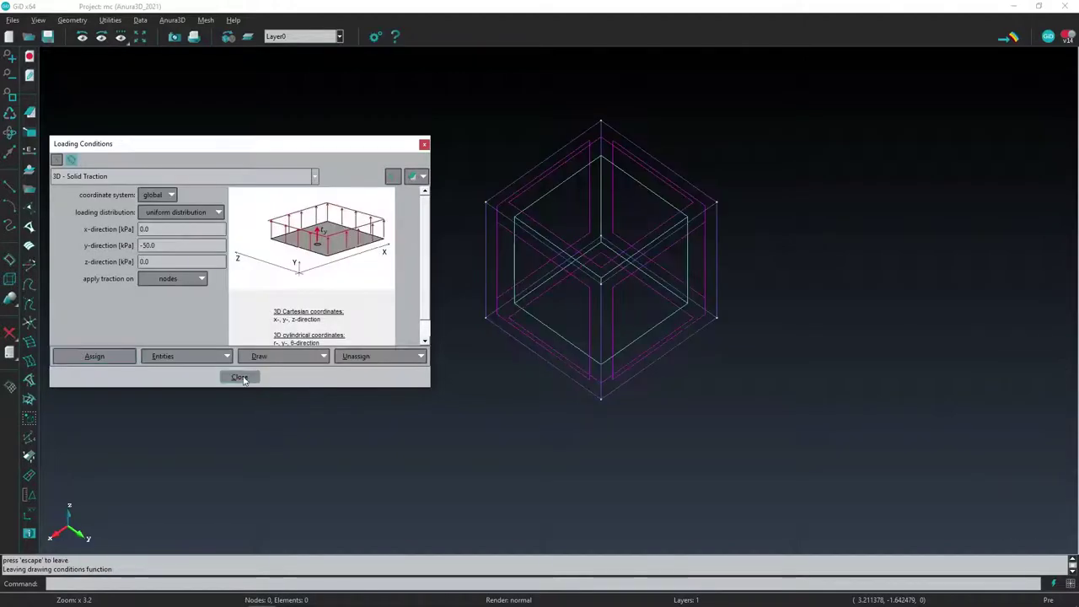
click(241, 376)
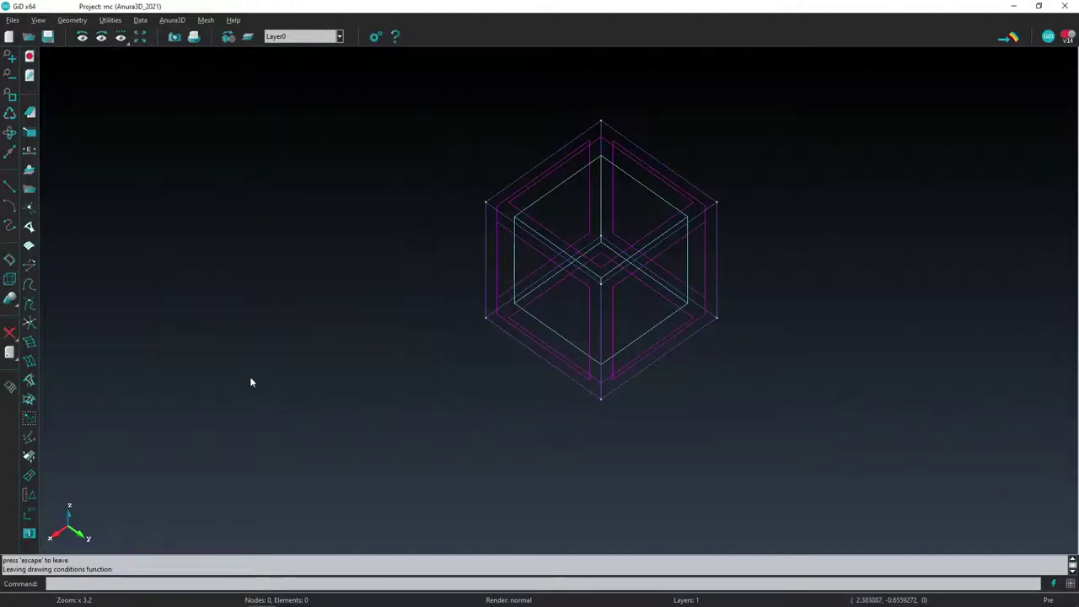
click(160, 21)
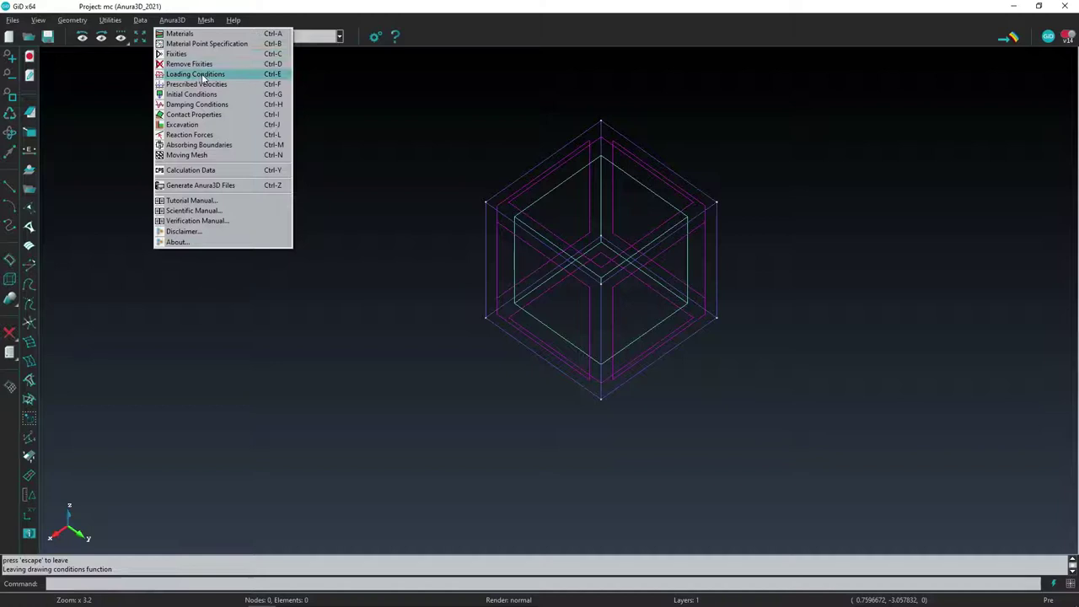
Set a surface prescribed velocity of -0.001 m/s in the z-direction
click(201, 84)
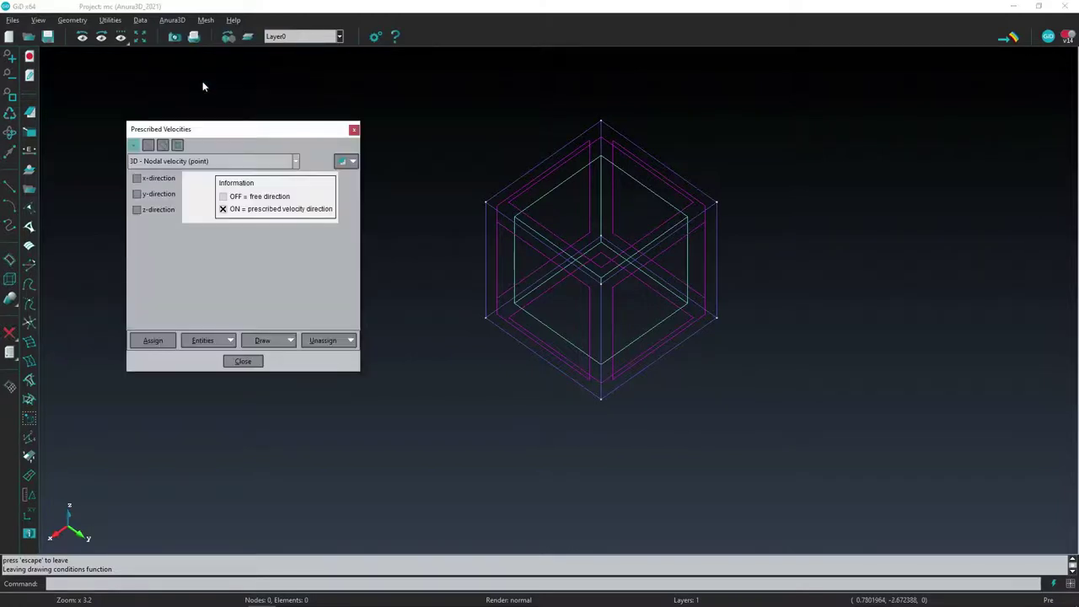
click(163, 144)
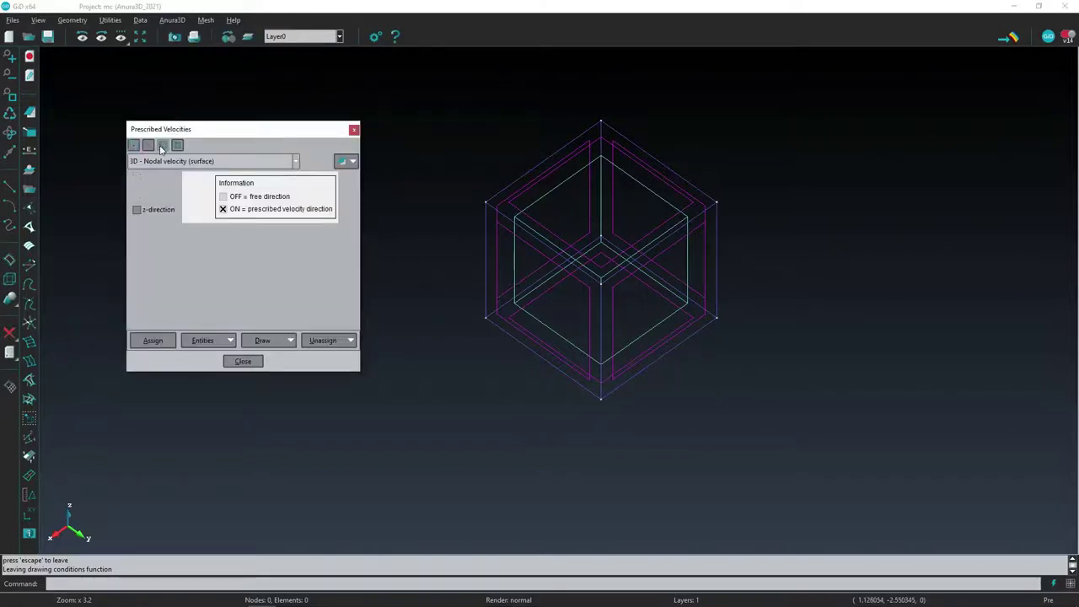
click(152, 211)
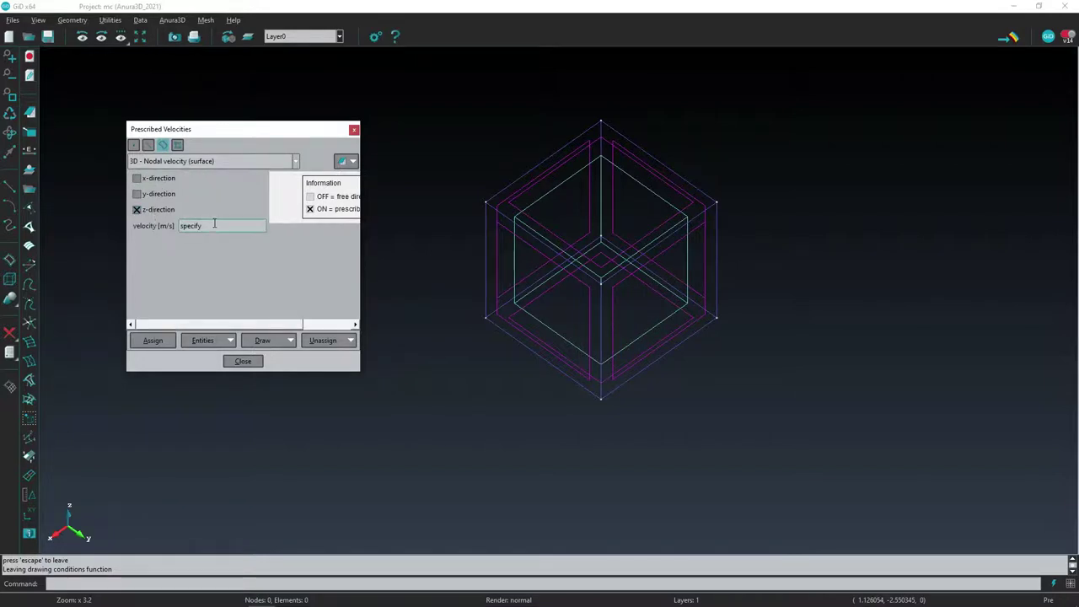
drag(212, 225, 171, 227)
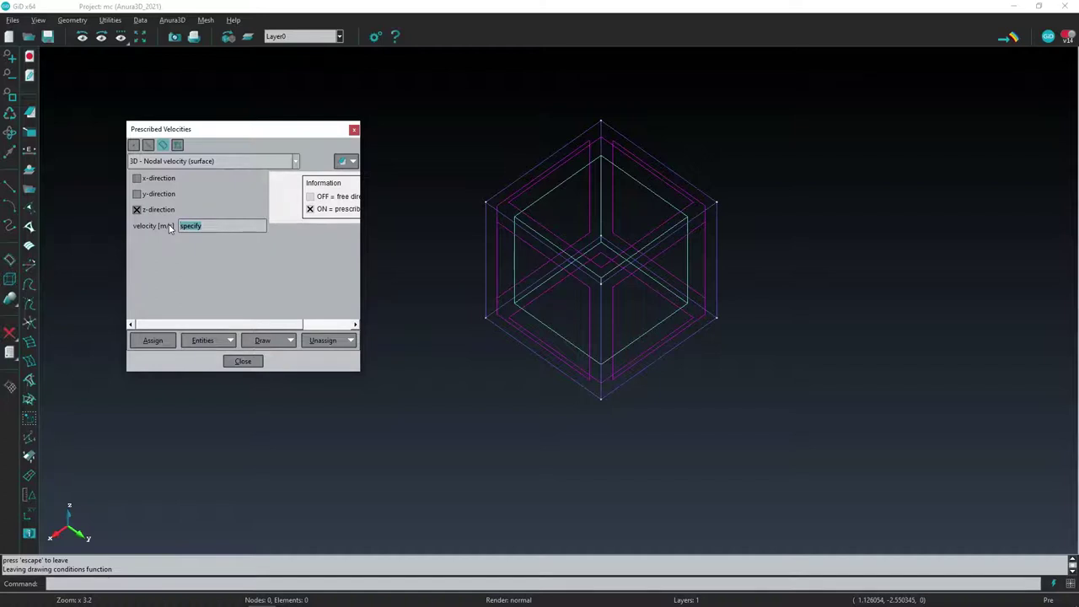
text(-0.001)
Assign the velocity to the cube's top face, check it by colour, and close the window
click(165, 342)
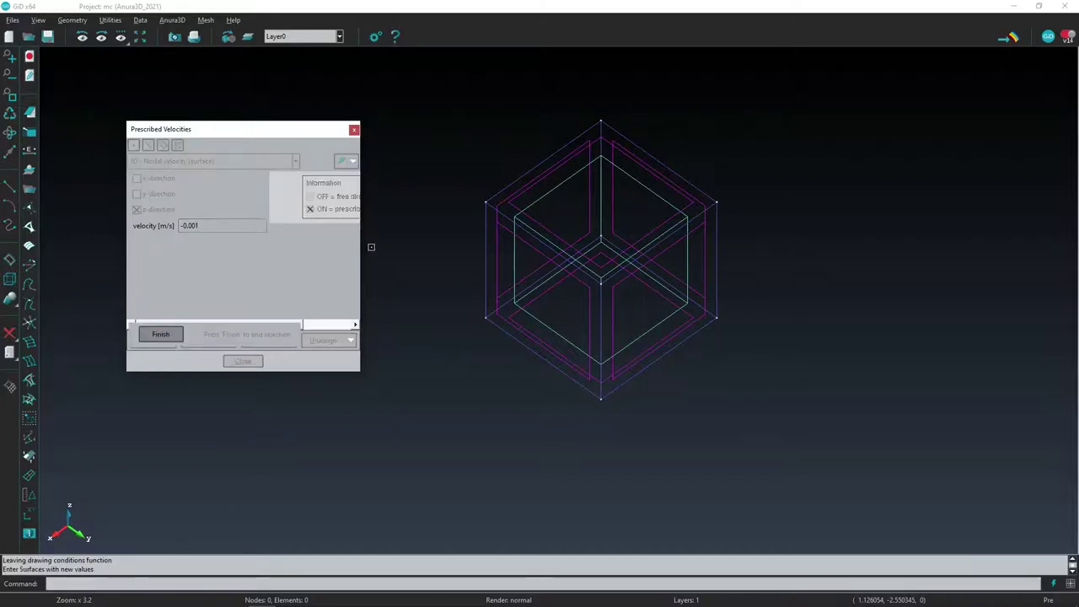
click(596, 141)
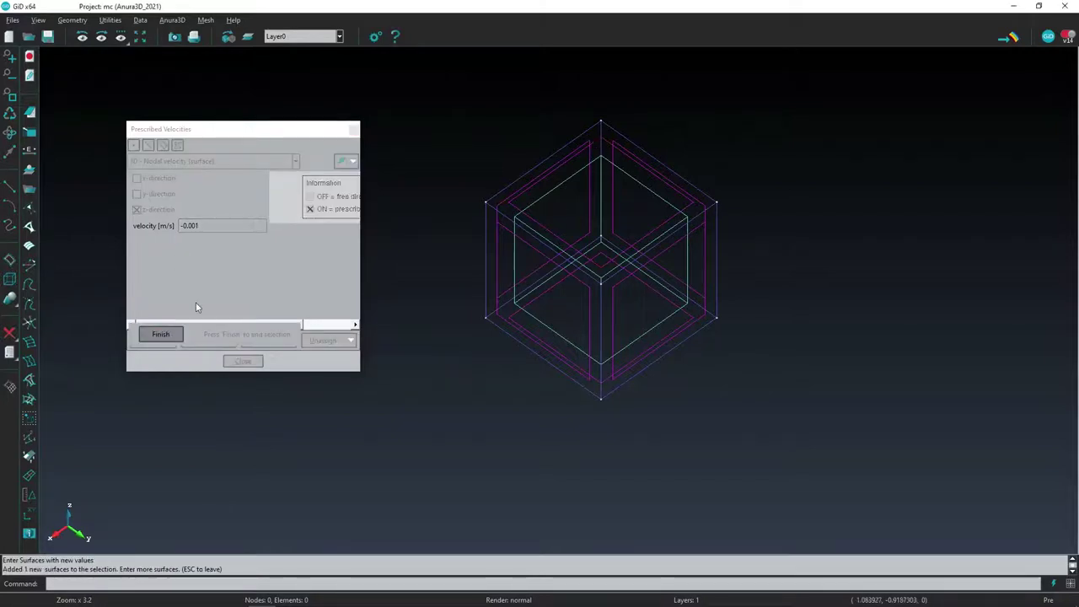
click(160, 334)
click(284, 340)
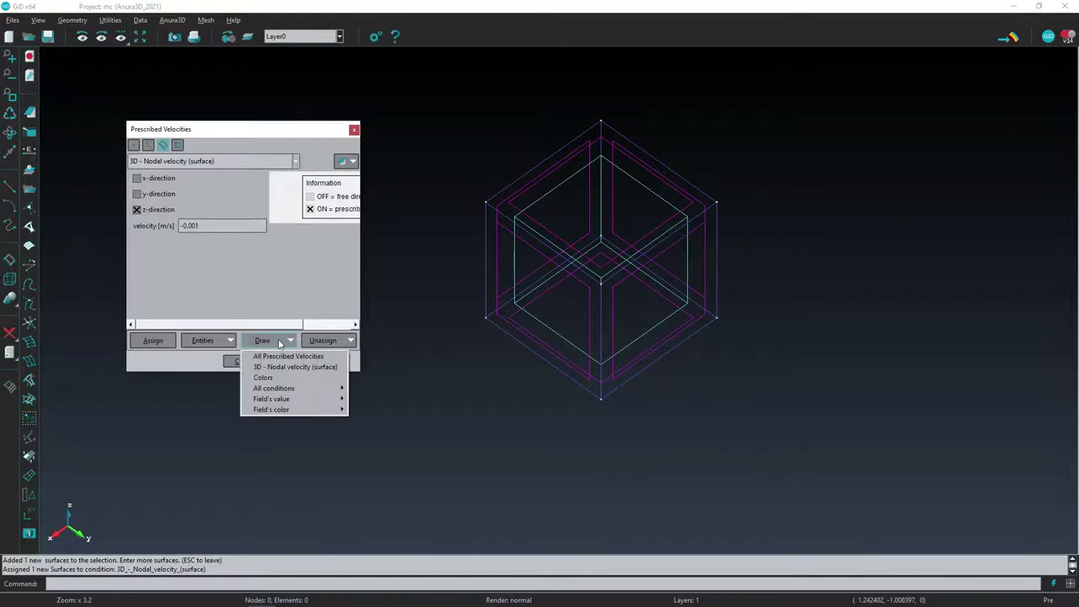
click(281, 378)
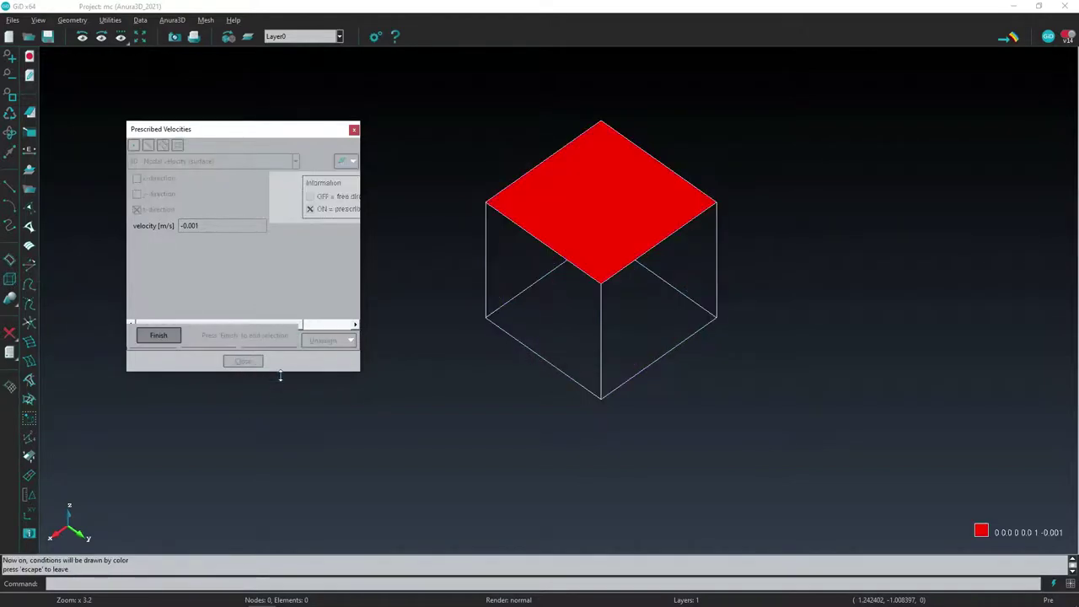
click(157, 336)
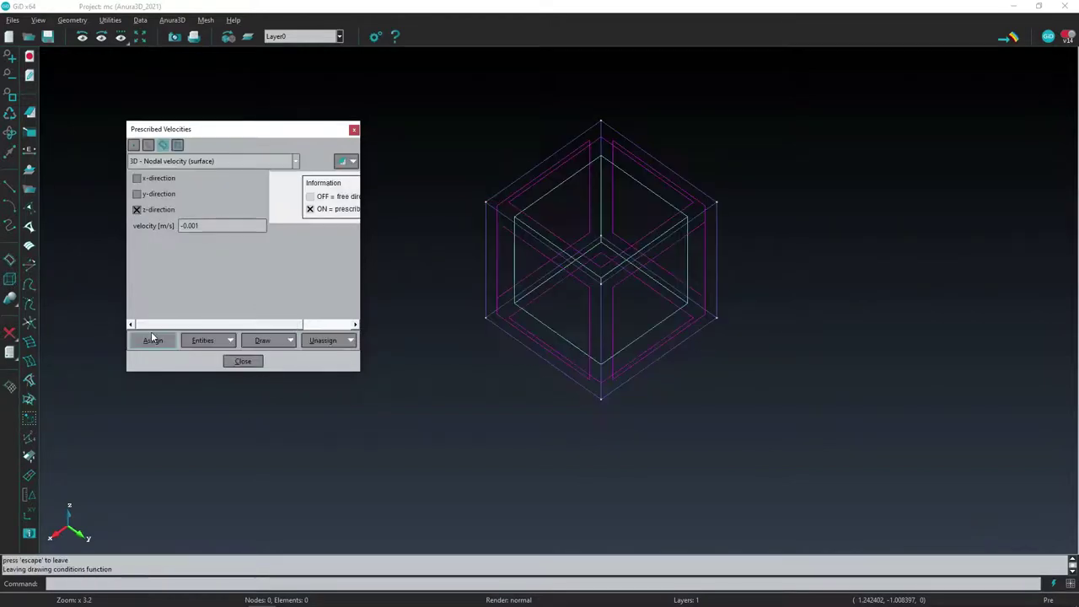
click(241, 361)
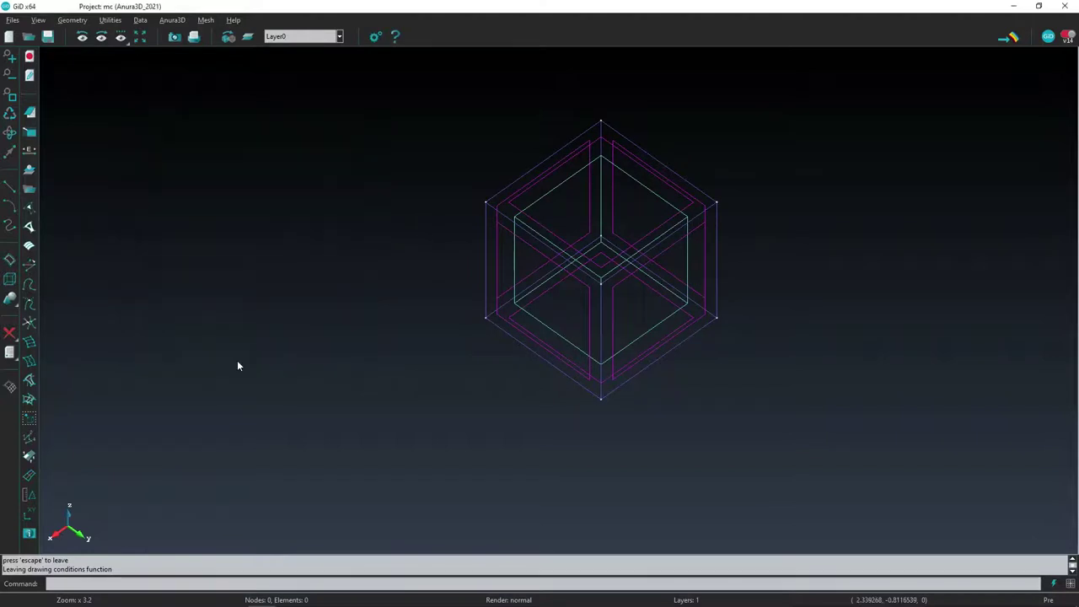
Set the computation method to standard FEM with 0.1 s time per step
click(171, 20)
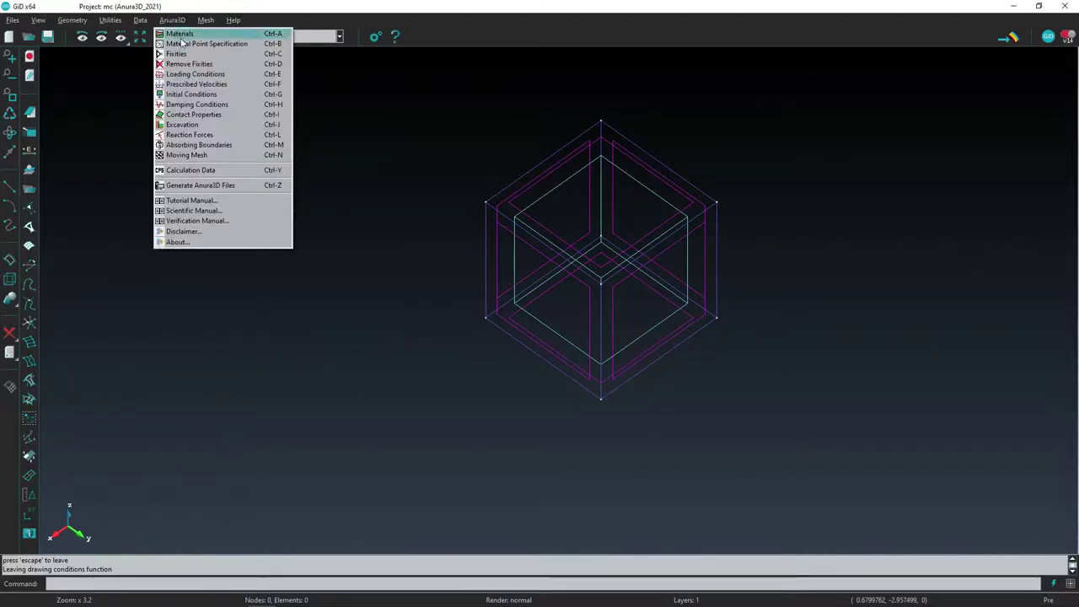
click(202, 171)
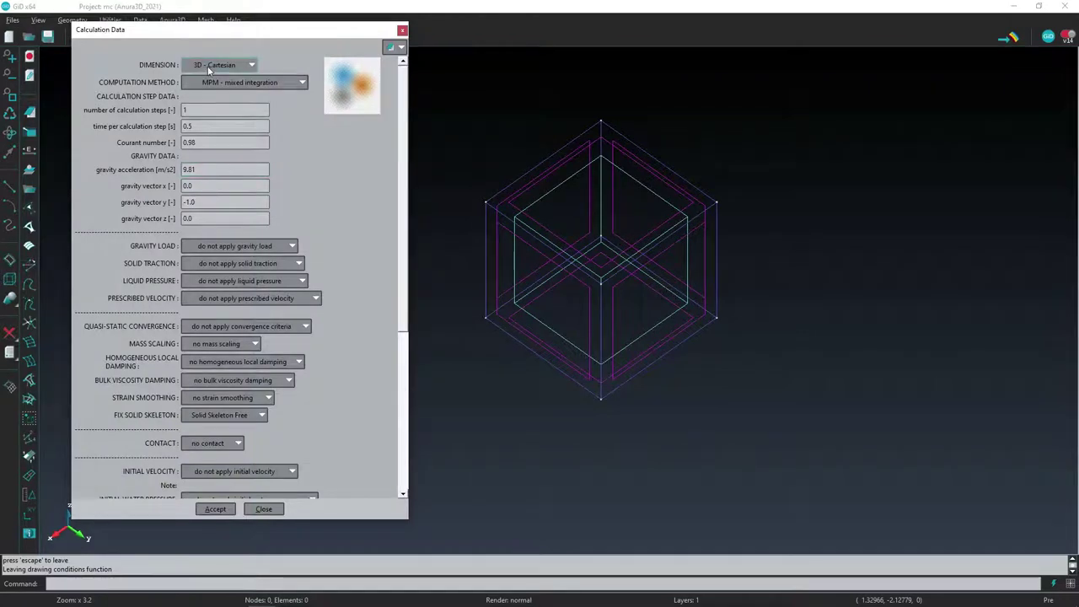
click(233, 84)
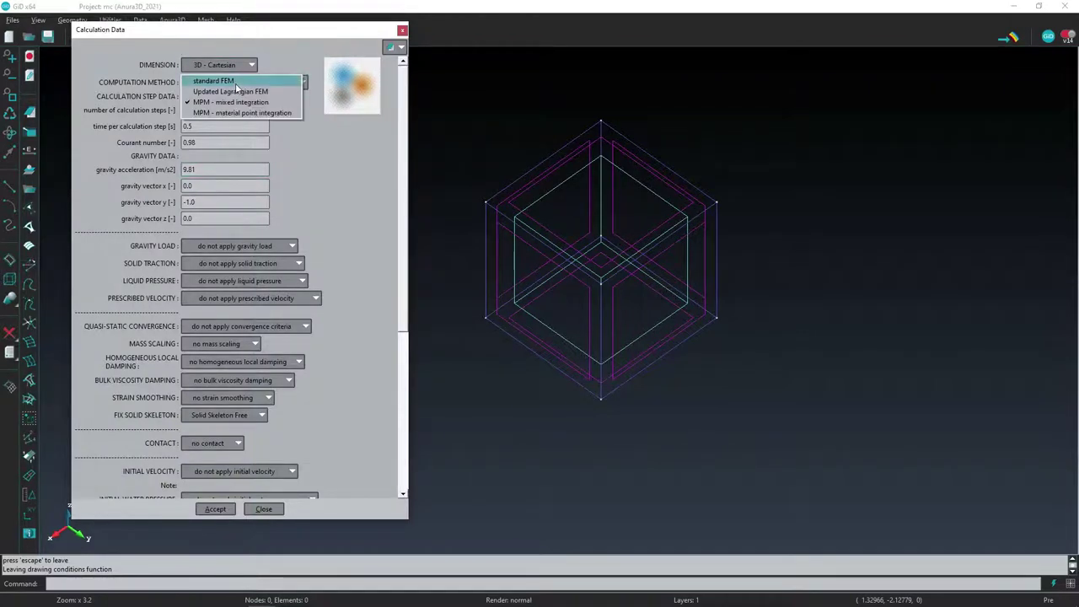
click(228, 81)
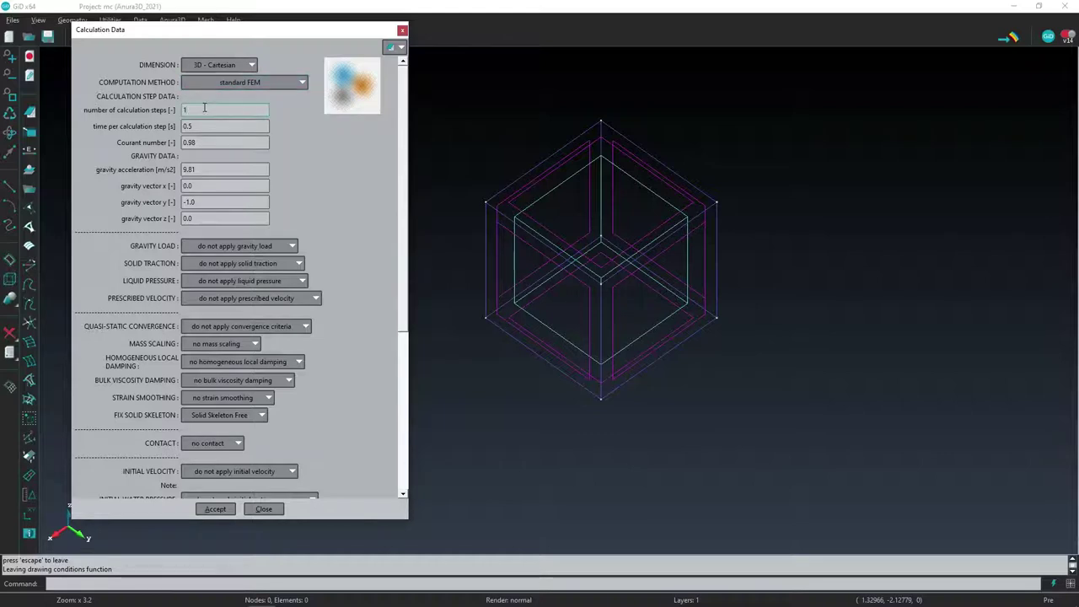
click(204, 109)
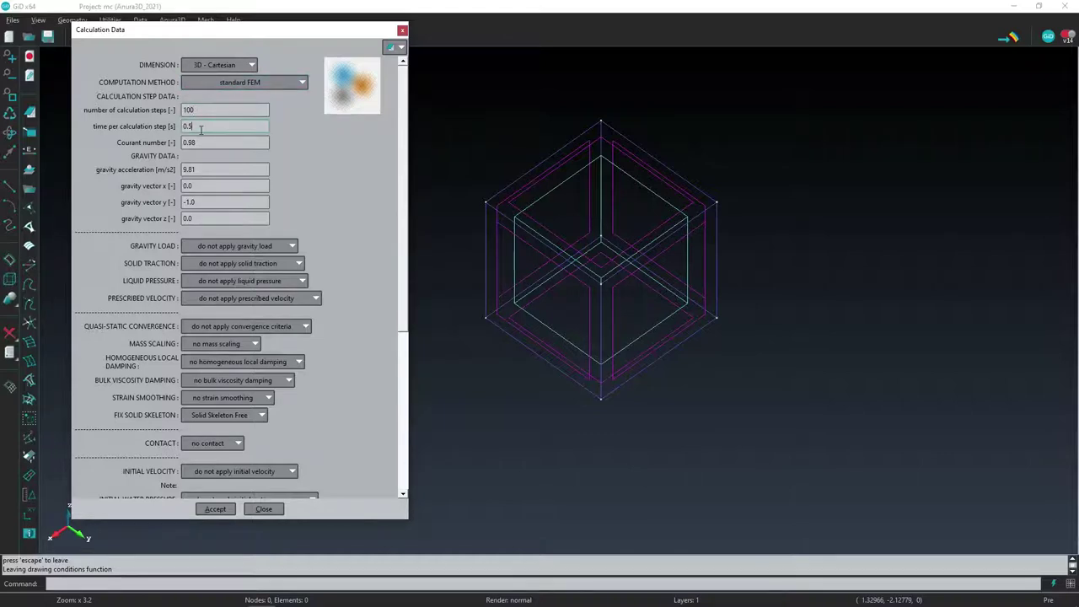
click(200, 128)
text(0.1)
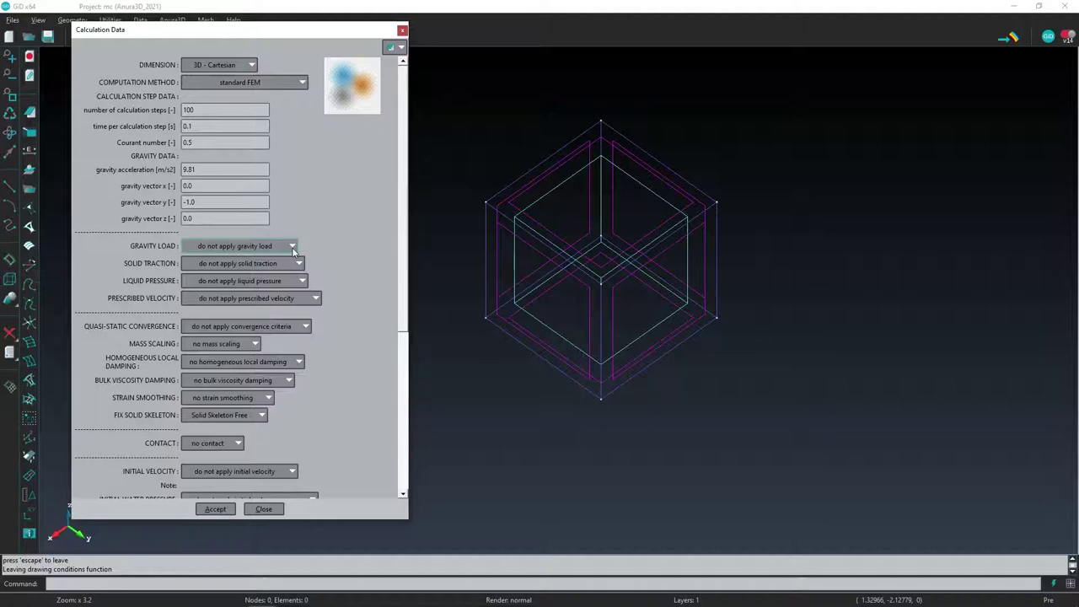
Make solid traction and prescribed velocity apply linearly with 1.0 multipliers
click(226, 265)
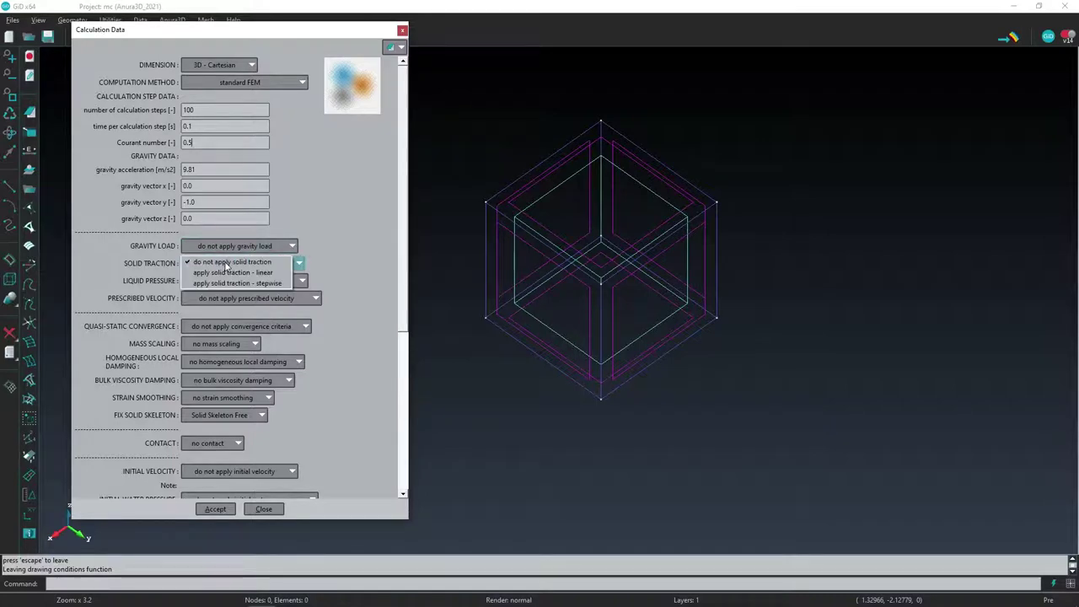
click(226, 275)
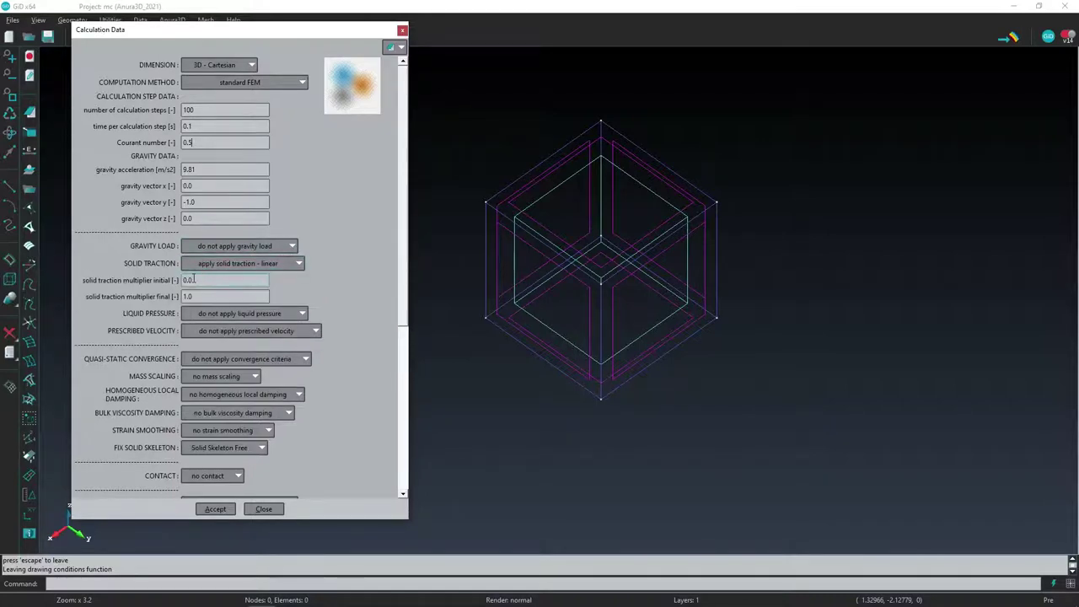
double_click(187, 280)
click(263, 332)
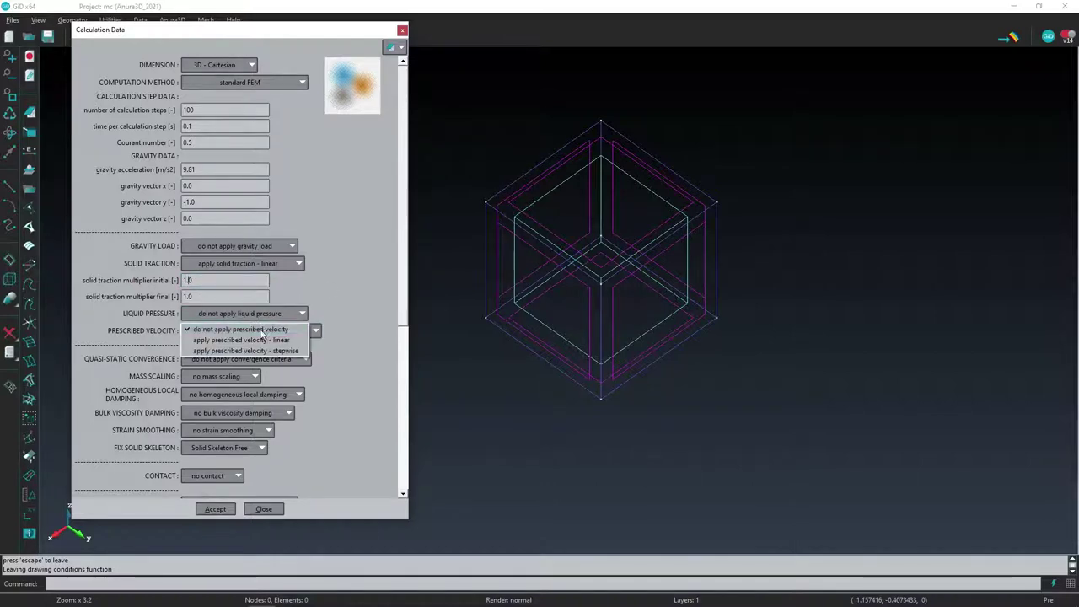
click(259, 340)
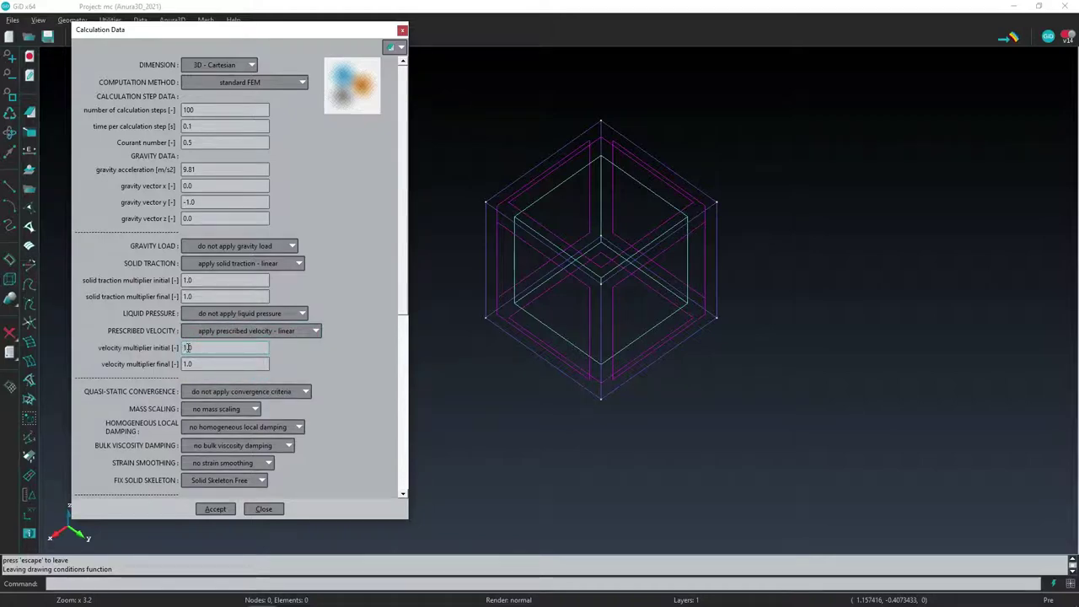
click(403, 494)
click(403, 496)
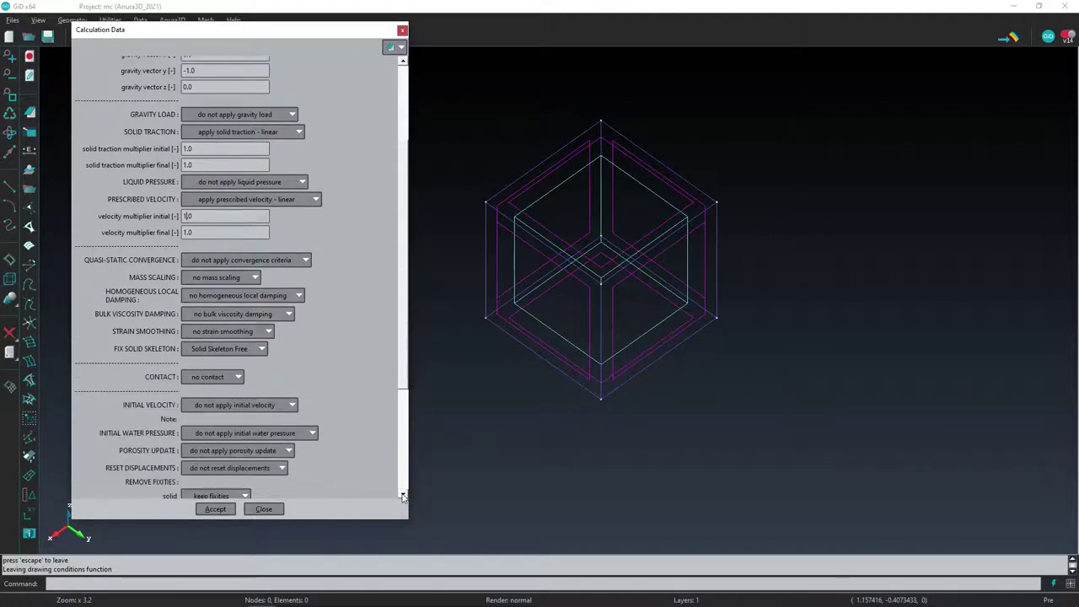
click(403, 496)
click(402, 496)
click(403, 496)
click(403, 496)
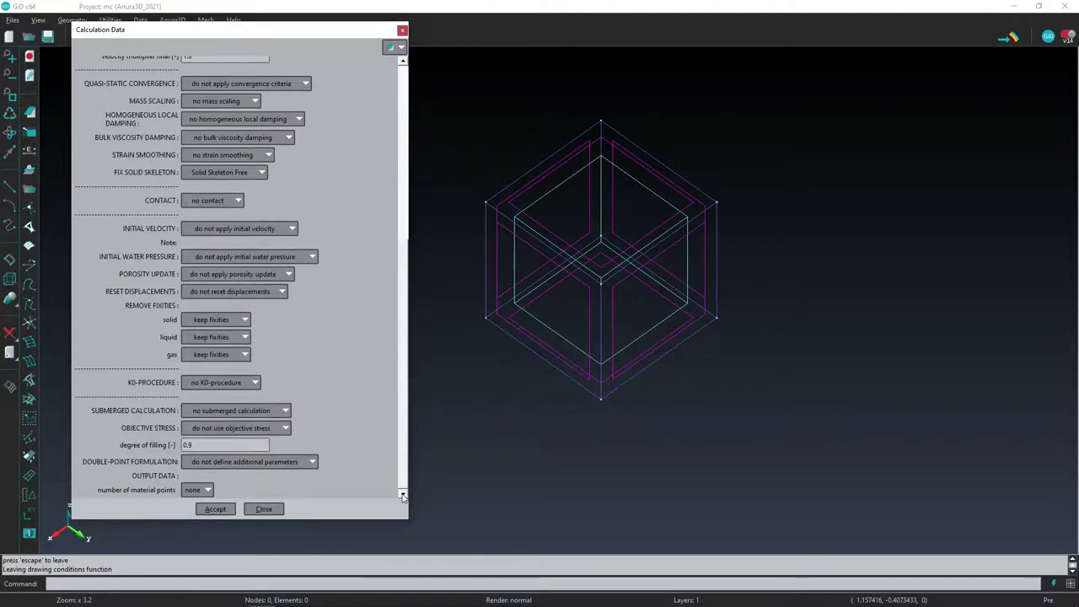
Apply the K0-procedure with soil surface 1.0 and initial vertical load -50, outputting material point 10
click(237, 383)
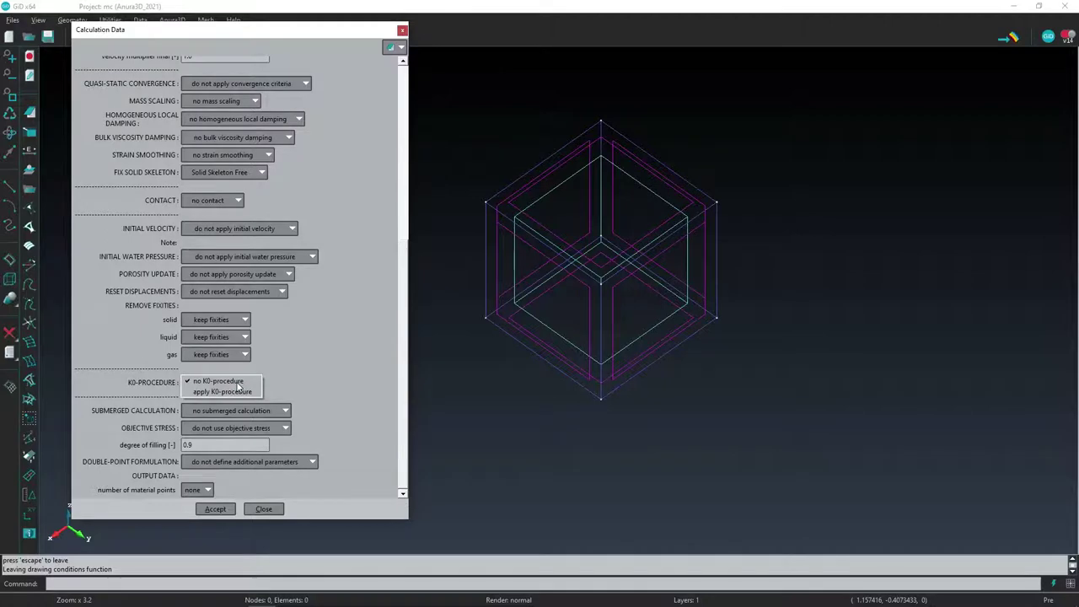
click(221, 393)
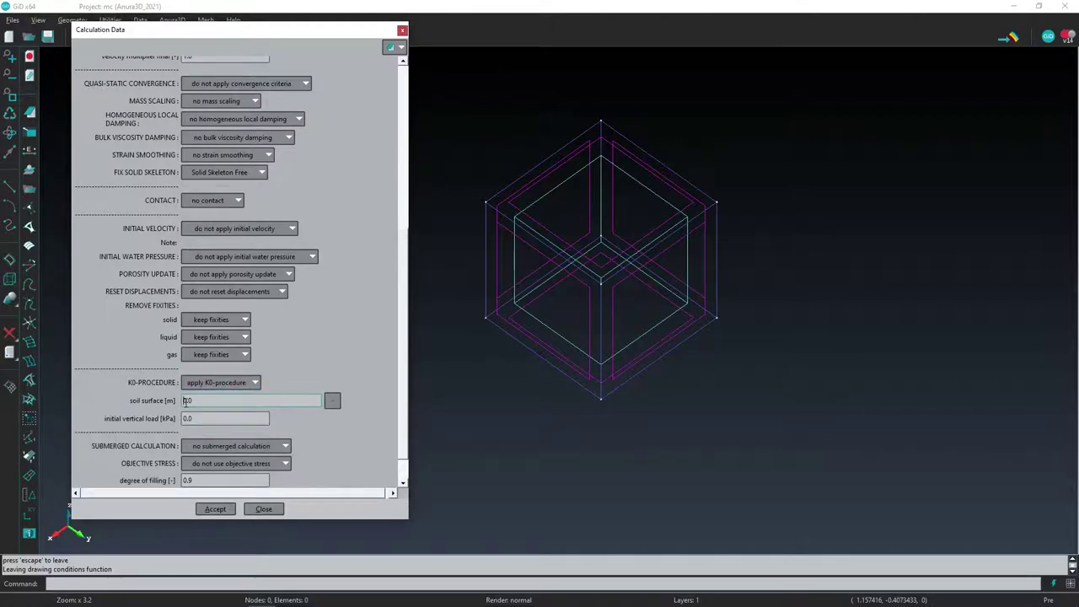
click(185, 402)
click(182, 419)
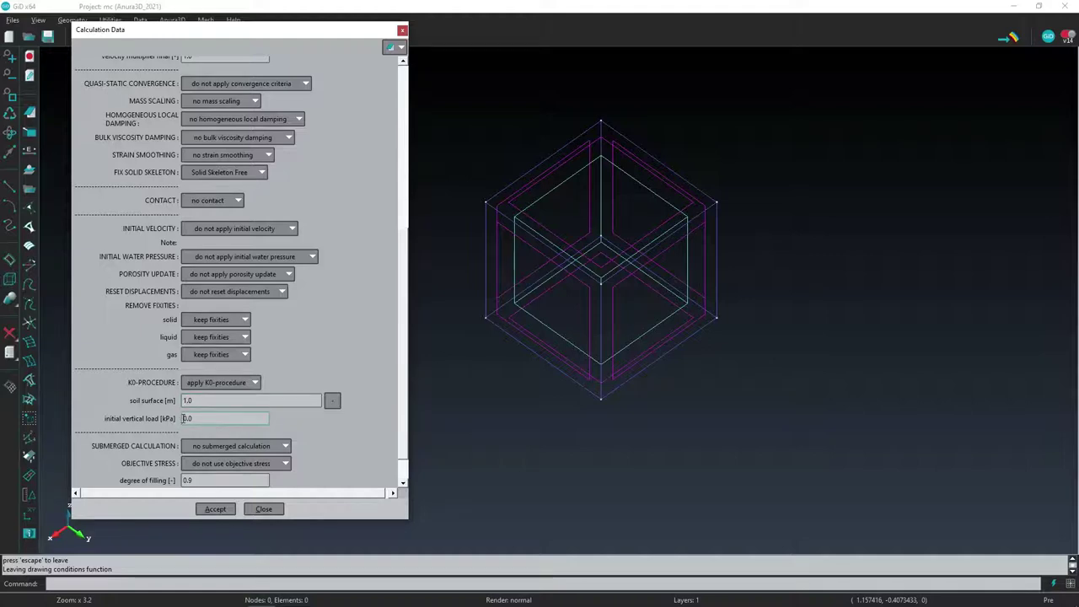
text(1)
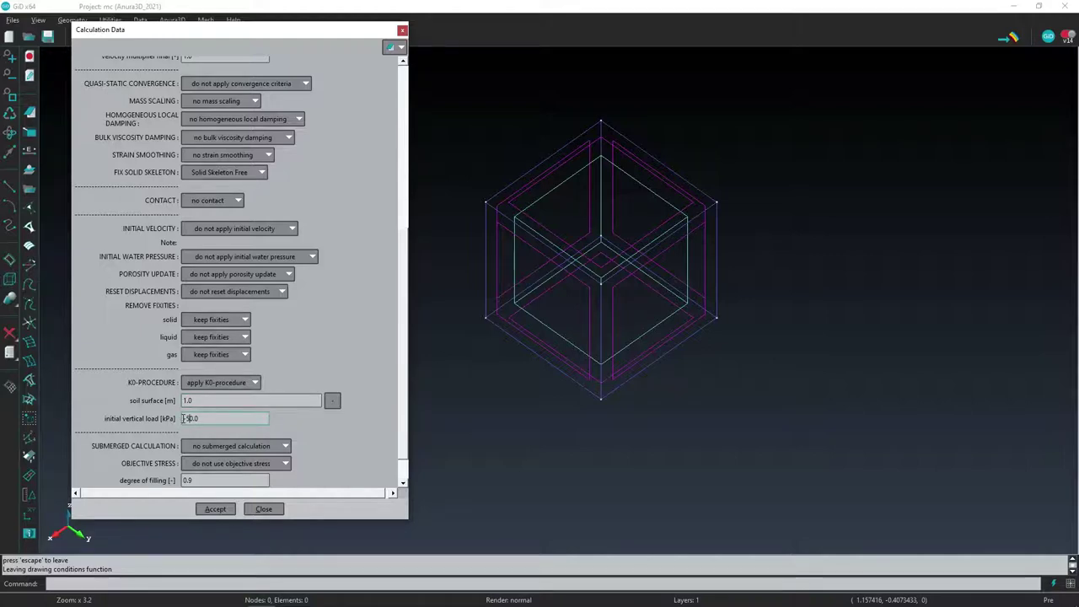
text(-)
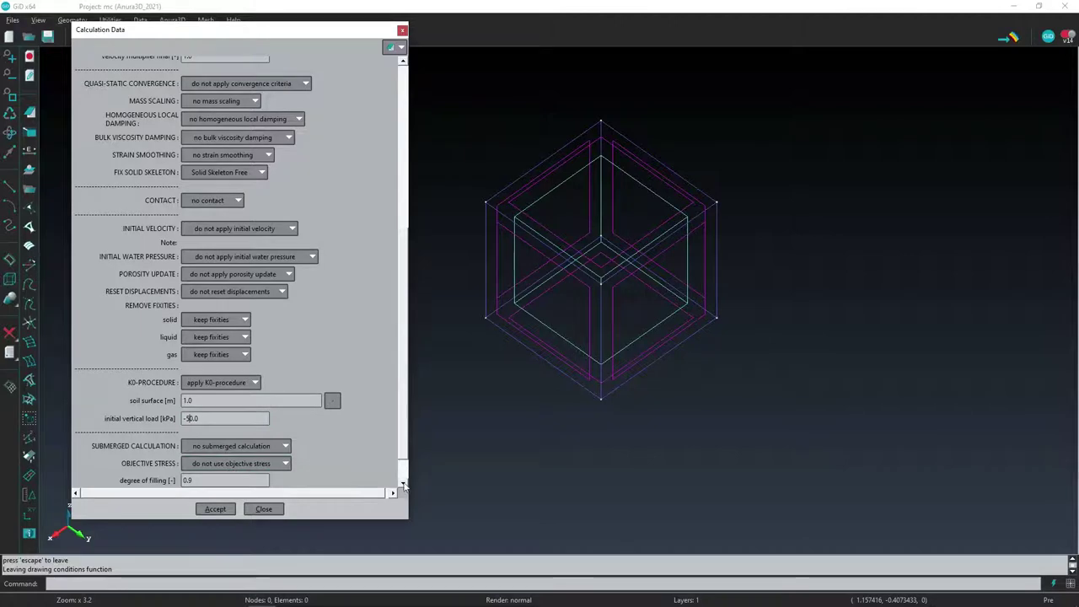
scroll(385, 477, down, 2)
click(199, 478)
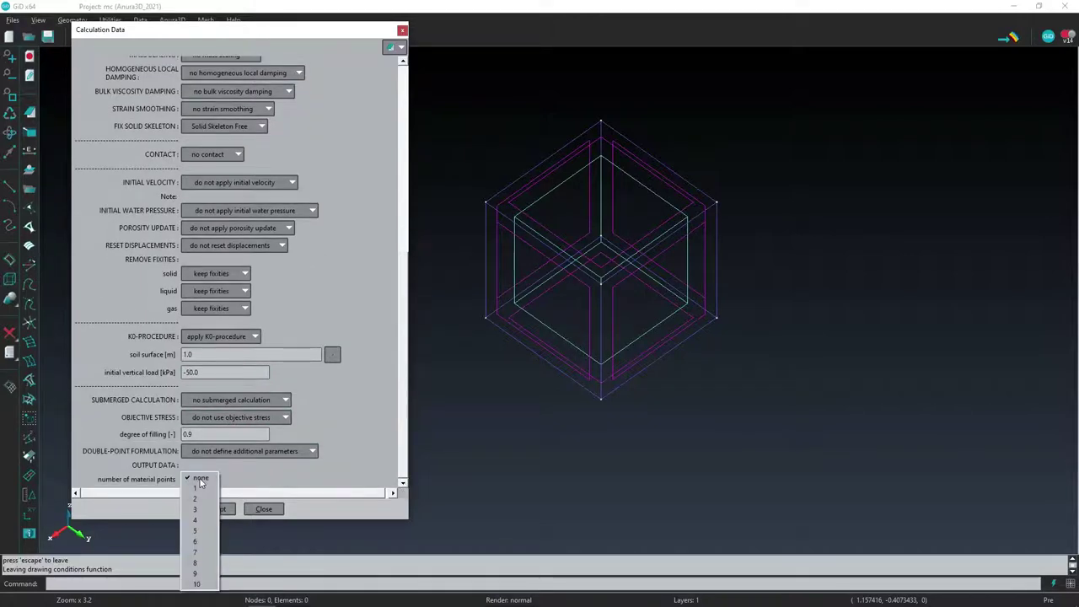
click(197, 487)
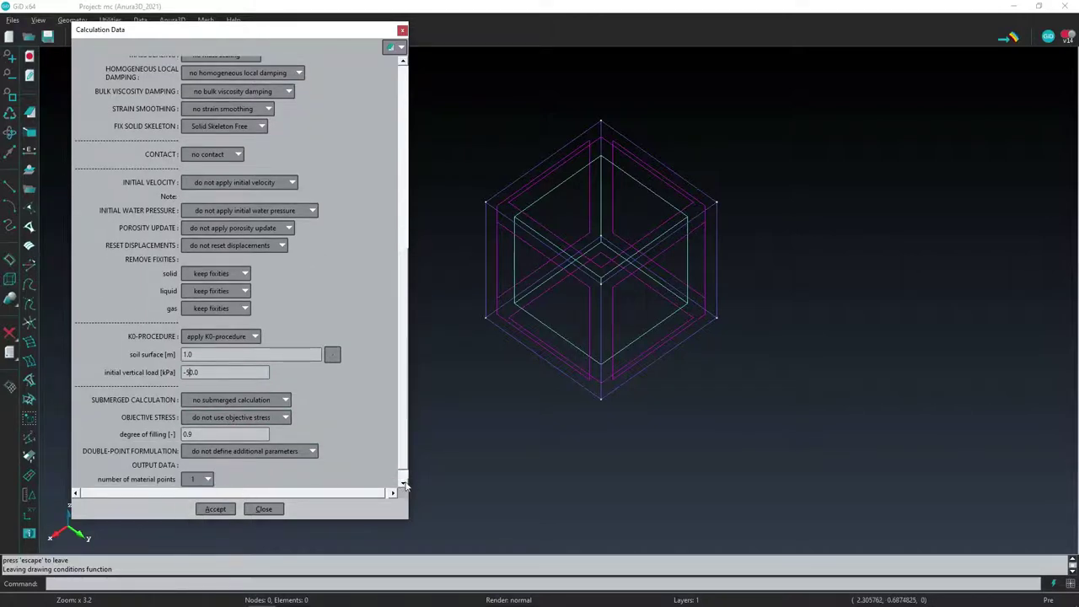
click(403, 483)
click(186, 480)
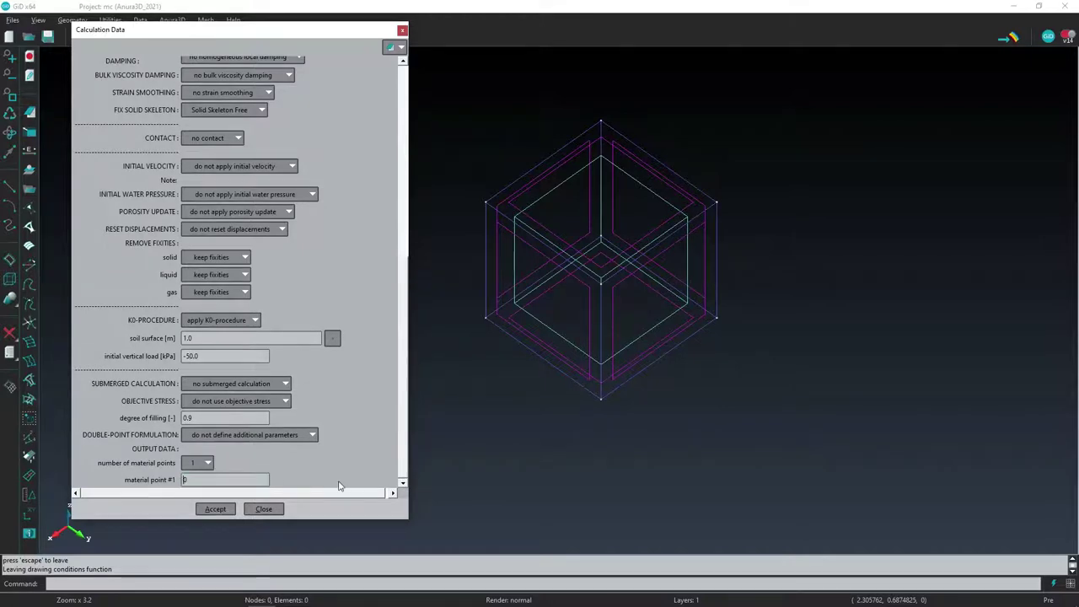
click(212, 510)
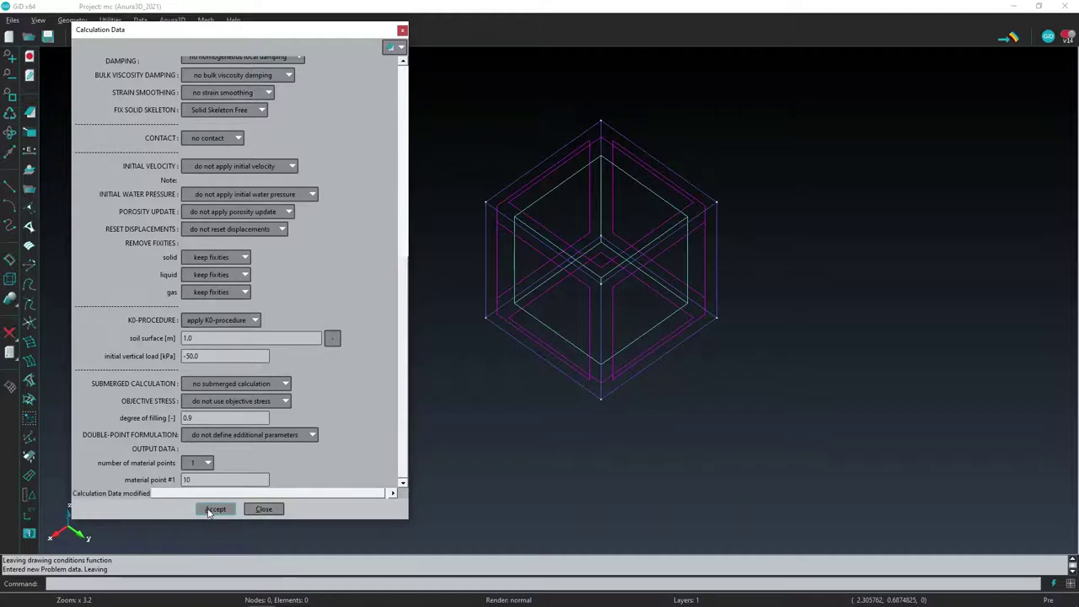
Switch the mesh type to quadratic elements and save the project
click(256, 509)
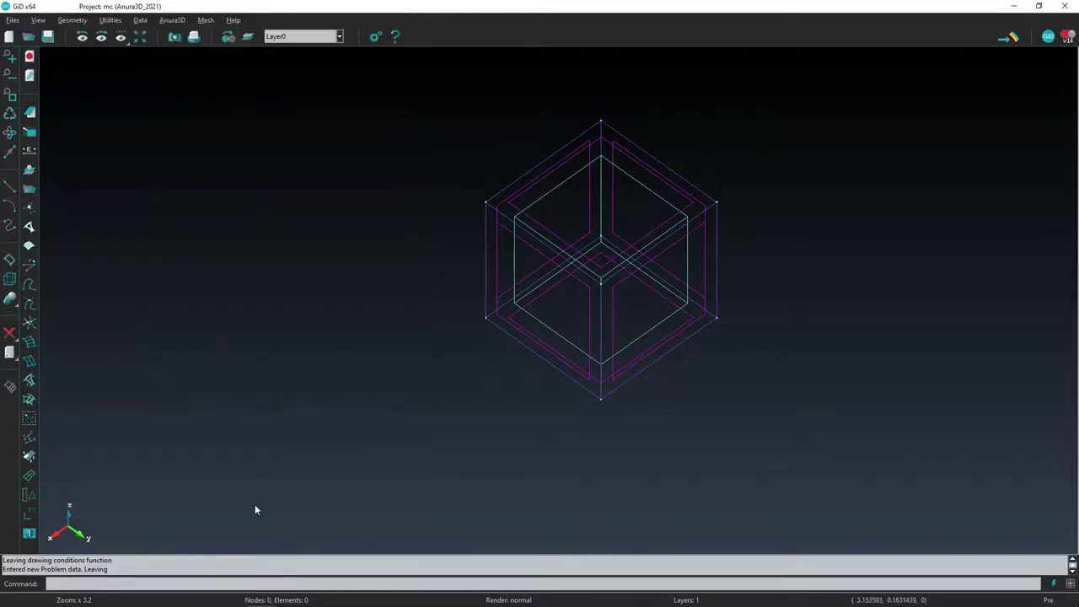
click(206, 20)
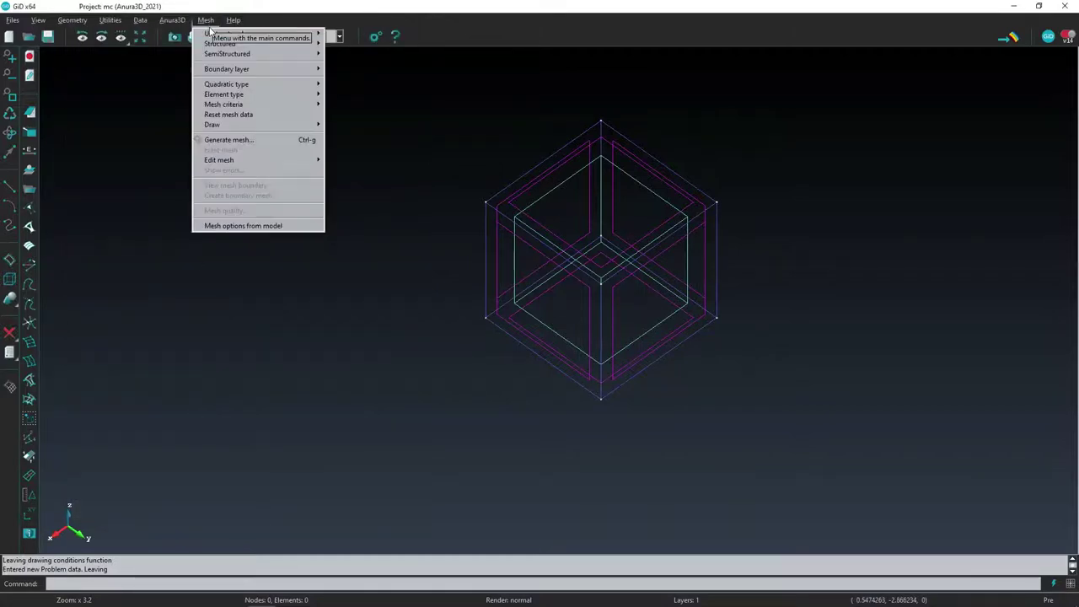
mouse_move(252, 85)
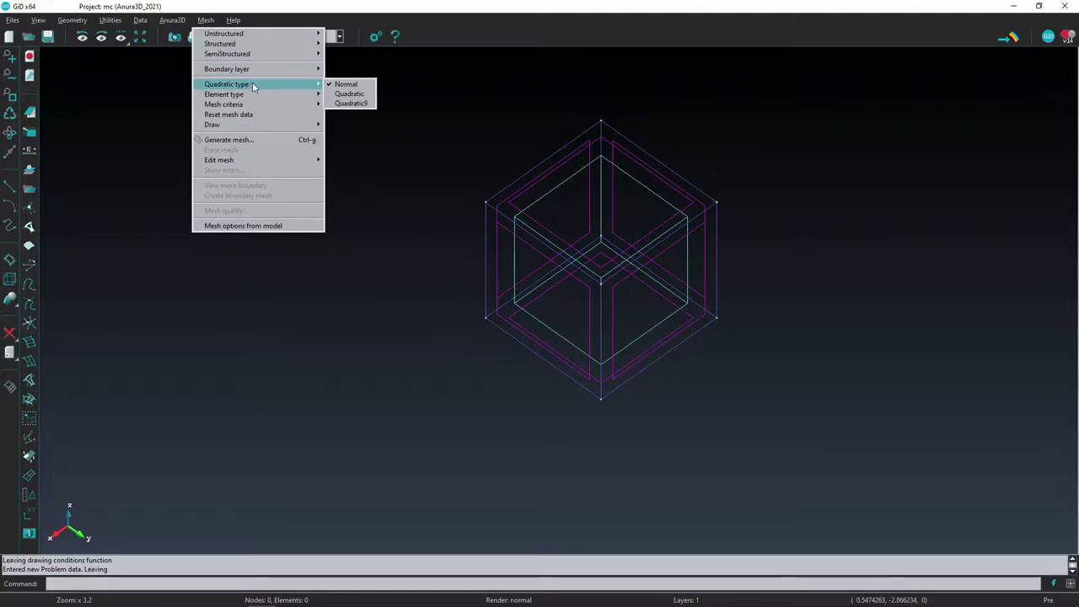
click(358, 95)
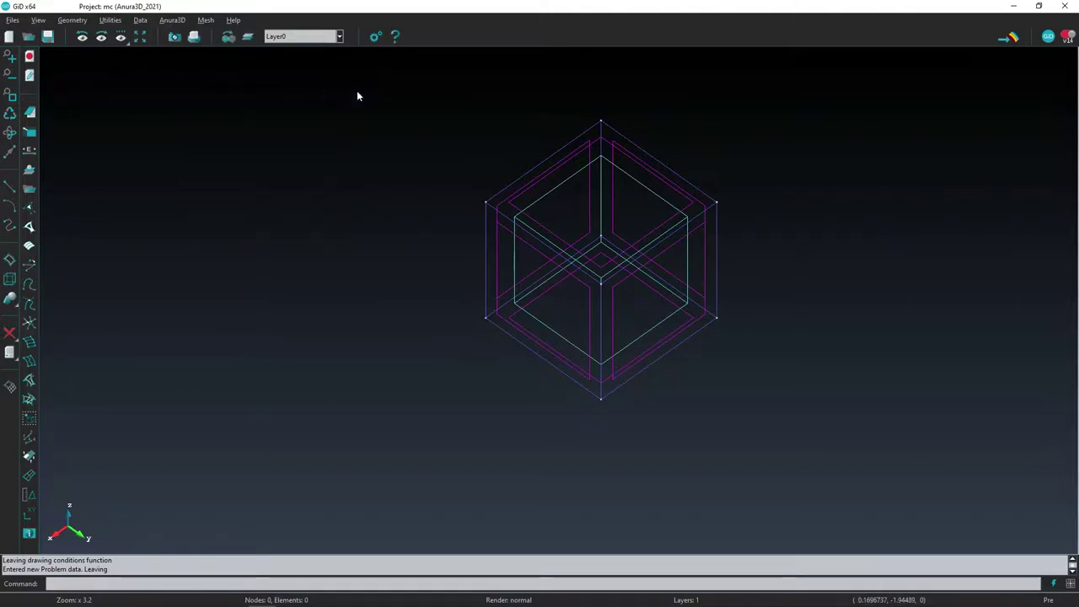
click(49, 38)
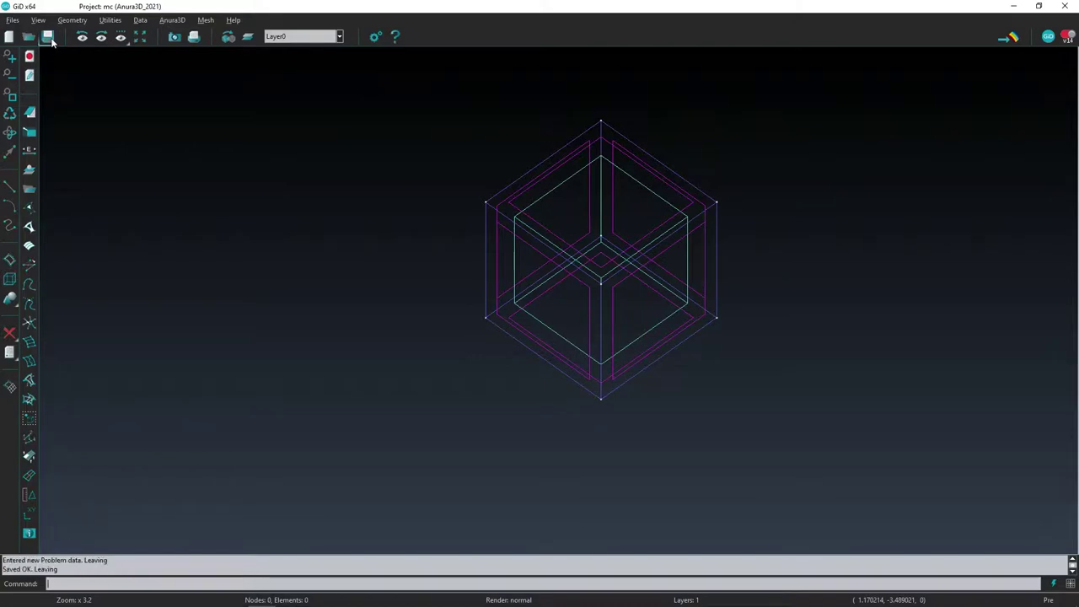
Generate the mesh using the model's meshing parameters, giving 74 elements and 161 nodes
click(207, 20)
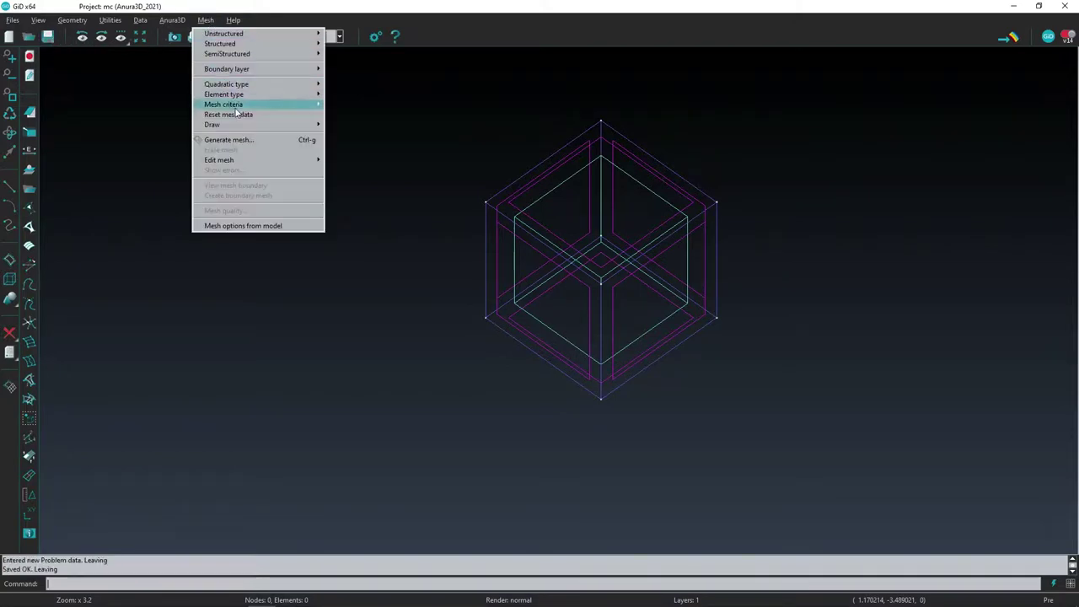
click(243, 141)
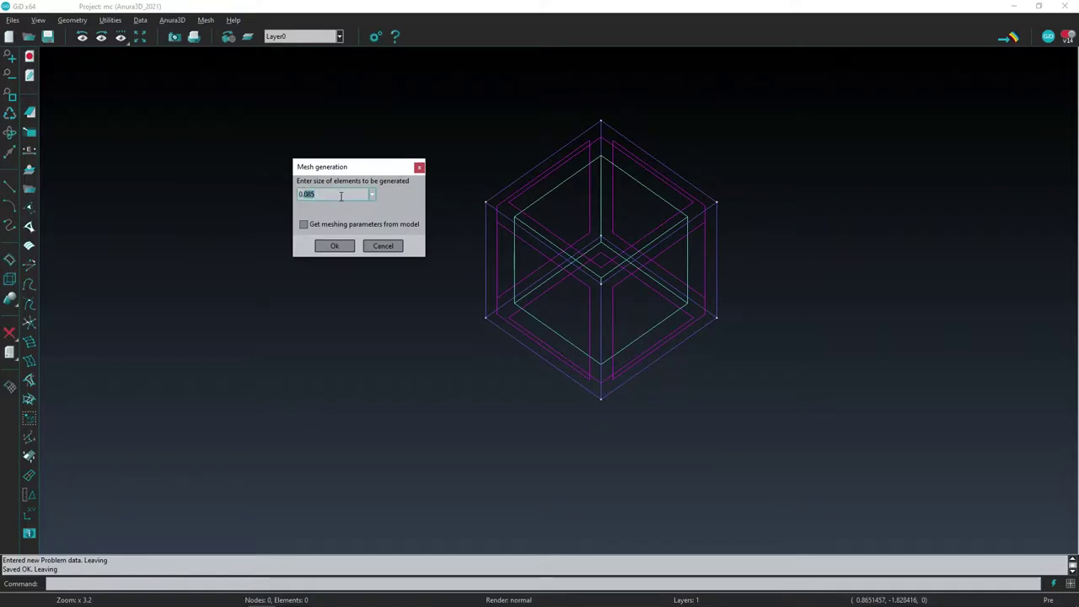
click(304, 224)
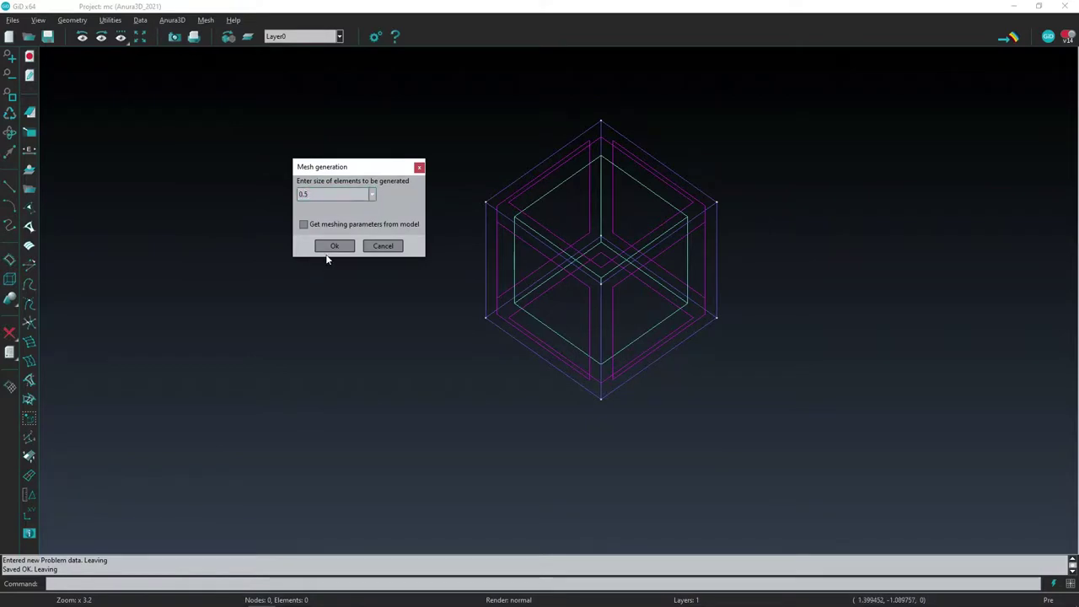
click(334, 245)
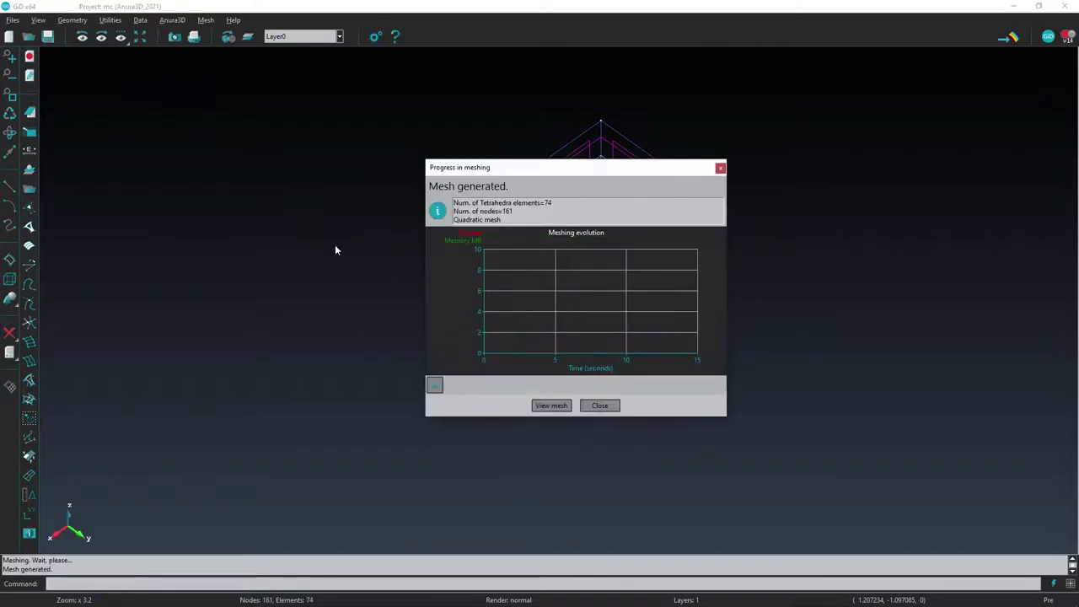
click(552, 405)
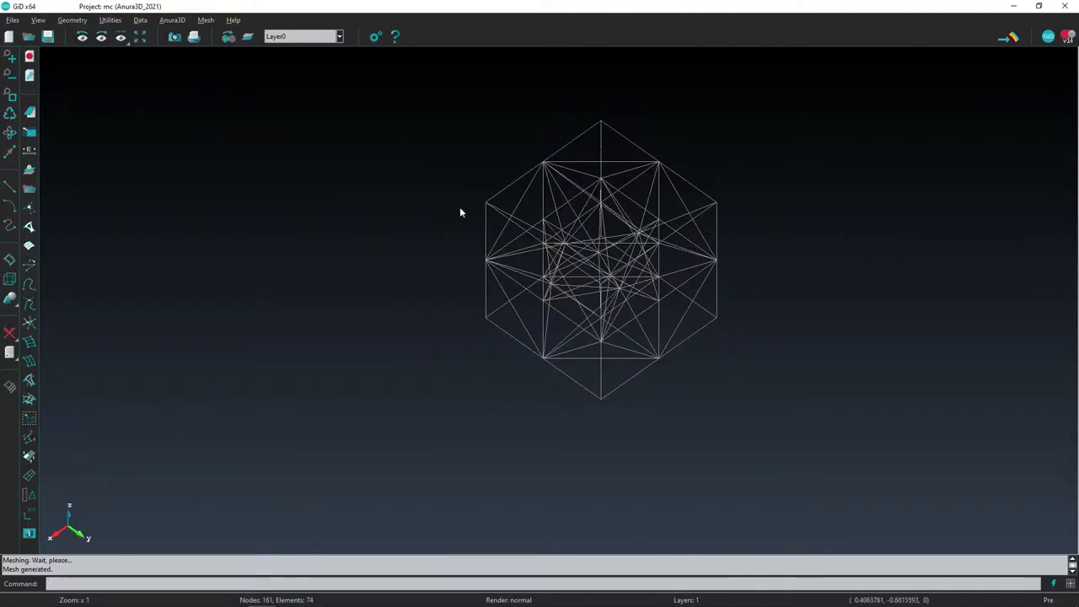
Generate the Anura3D input files for the mc model, accepting the warning checklist
click(172, 20)
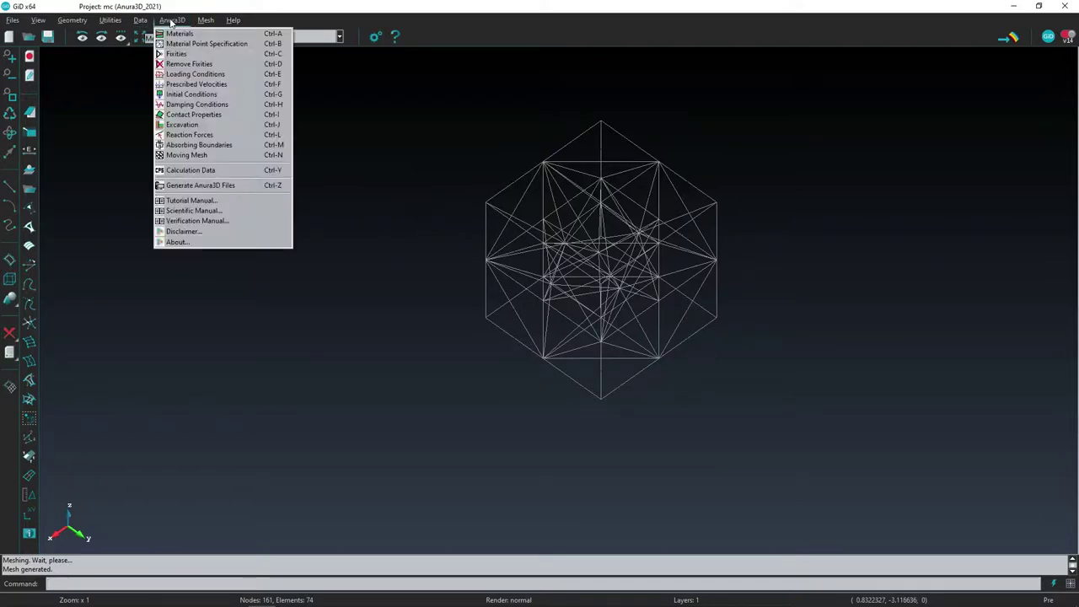
click(240, 187)
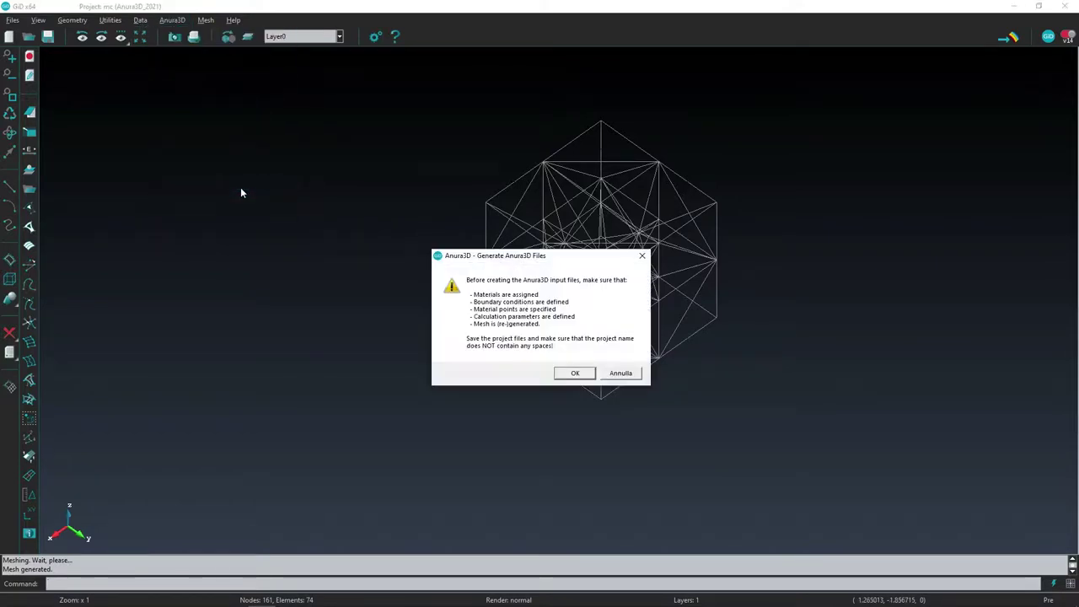
click(573, 374)
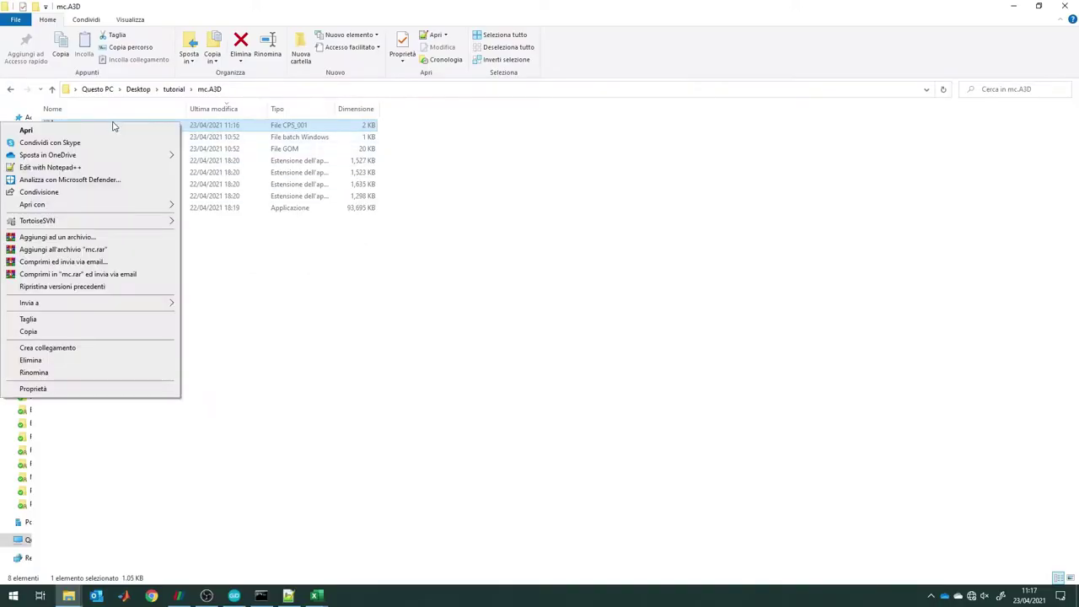
Change the load steps in mc.CPS_001 from 100 to 300 and save the file
click(51, 167)
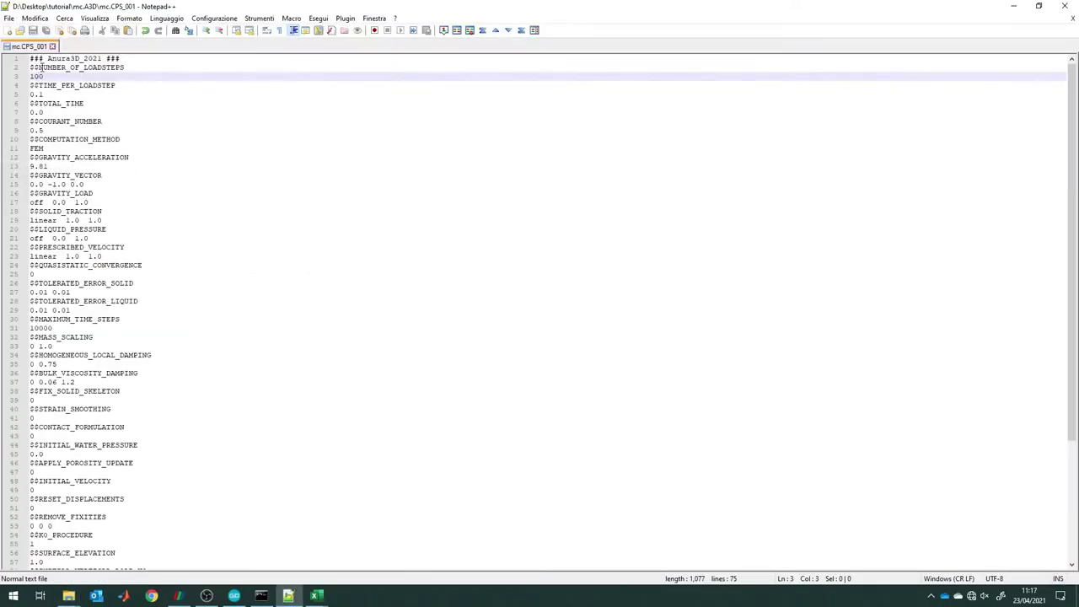
drag(30, 76, 35, 75)
text(3)
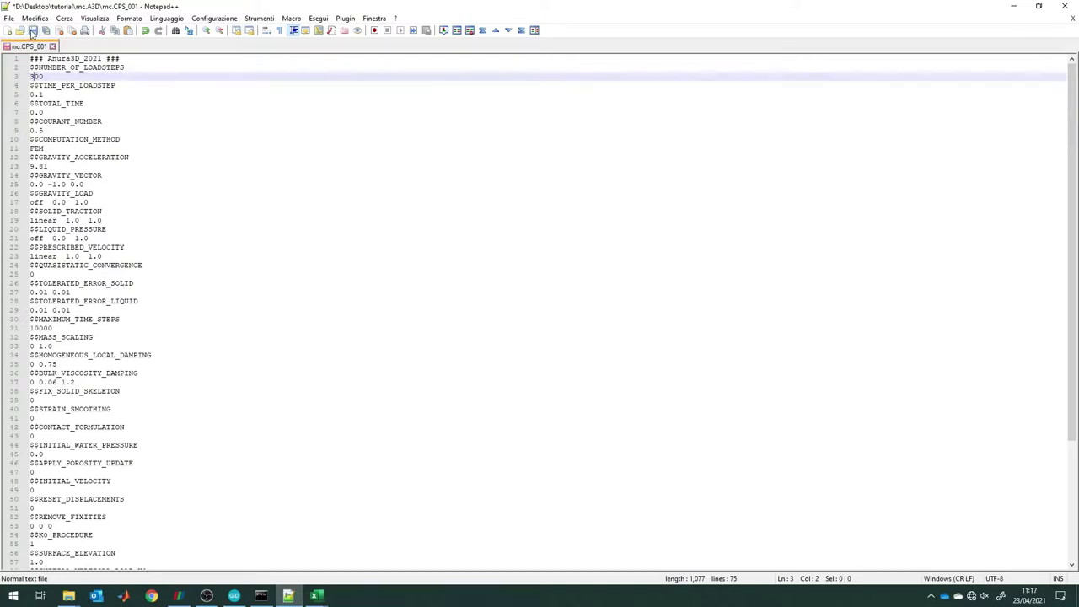
click(33, 30)
click(1066, 6)
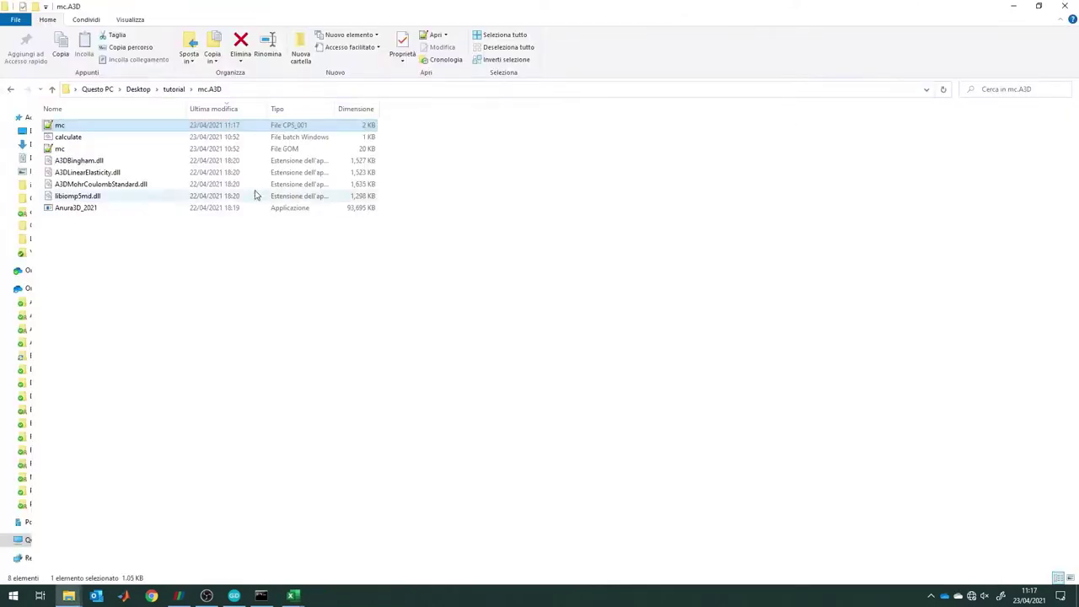
Run the calculate batch file through all 300 load steps, then select mc.BMS
double_click(64, 139)
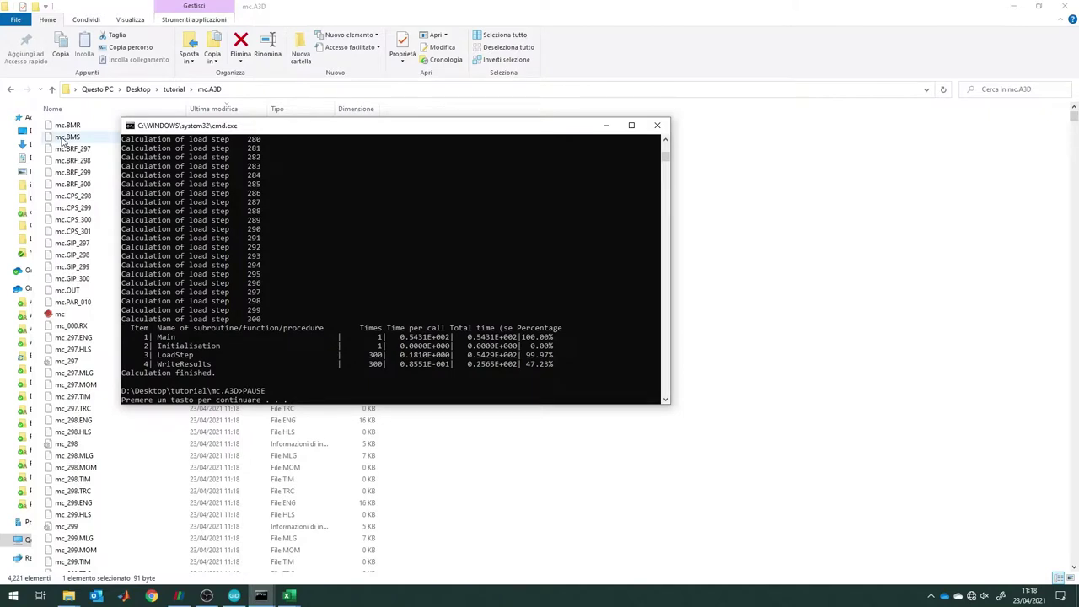
key(Return)
click(62, 137)
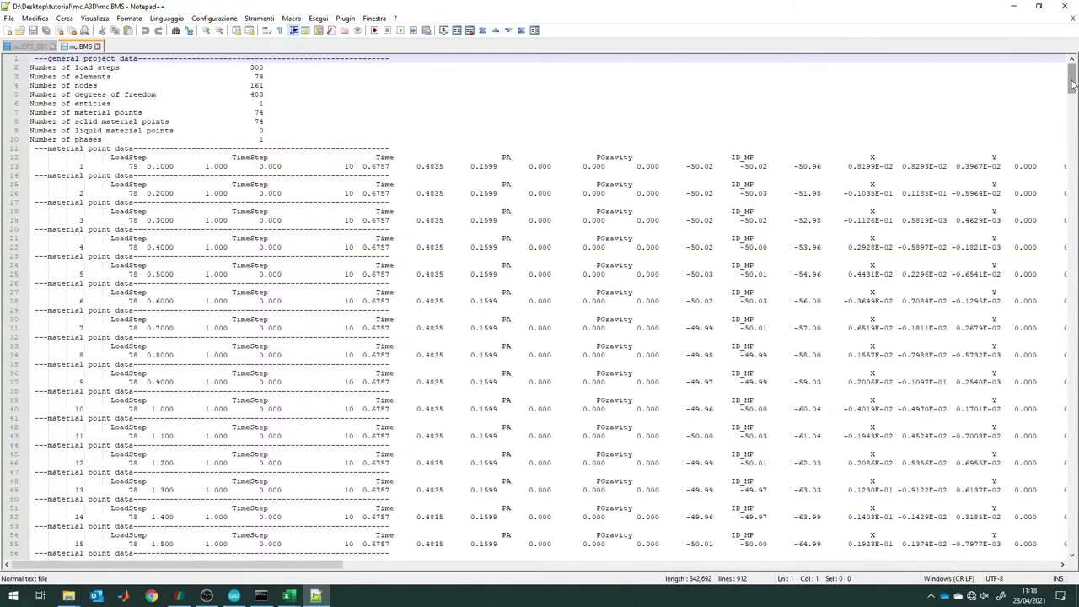
Select the full mc.BMS results text in Notepad++ and copy it
mouse_move(1073, 85)
mouse_down()
mouse_move(1069, 539)
mouse_move(1070, 76)
mouse_up()
click(170, 559)
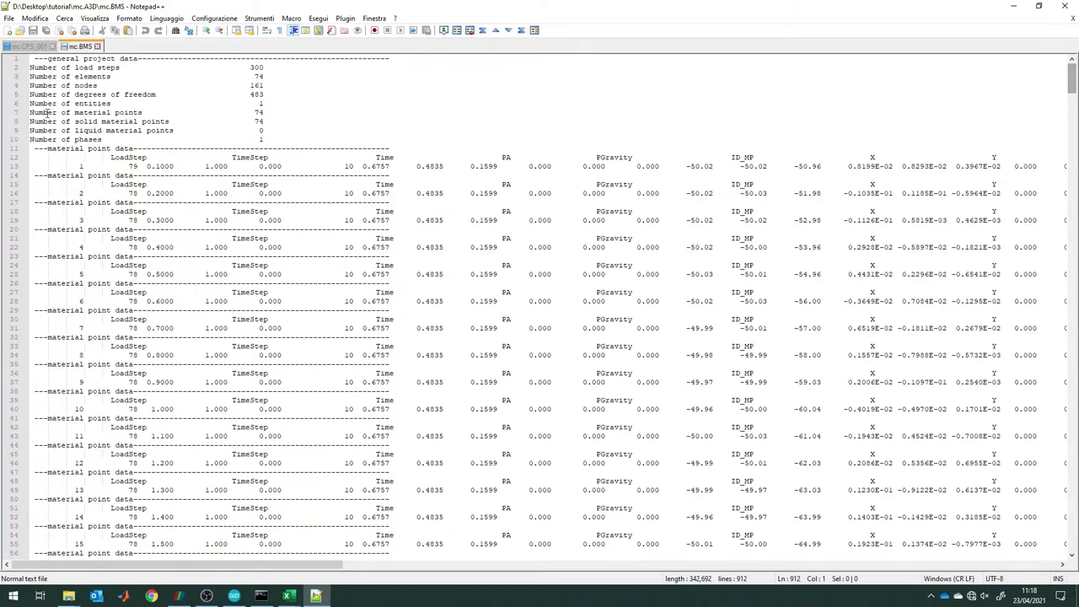
shift+click(32, 58)
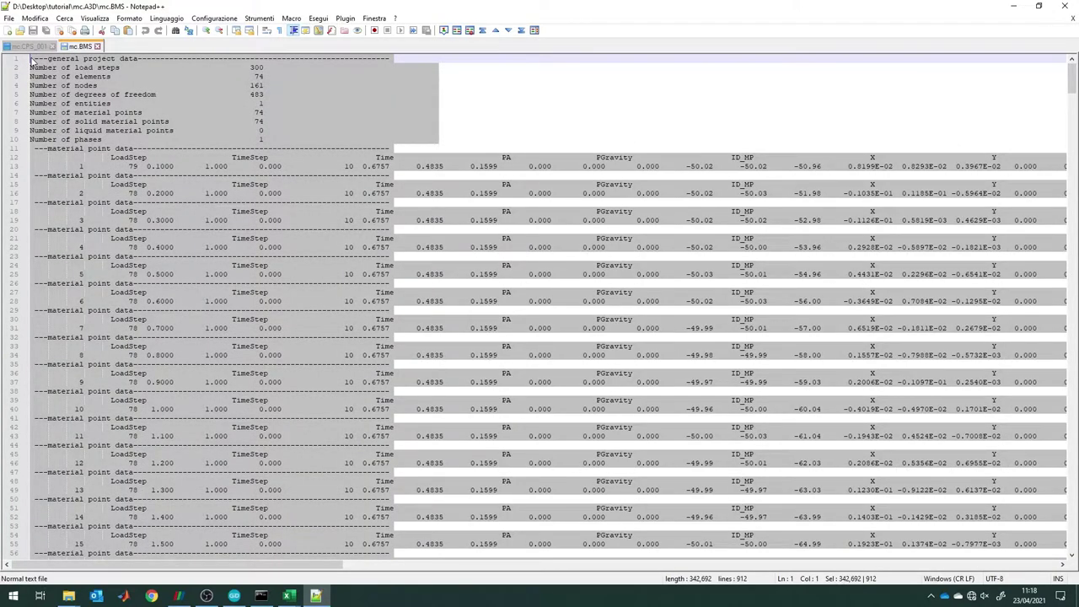
right_click(32, 61)
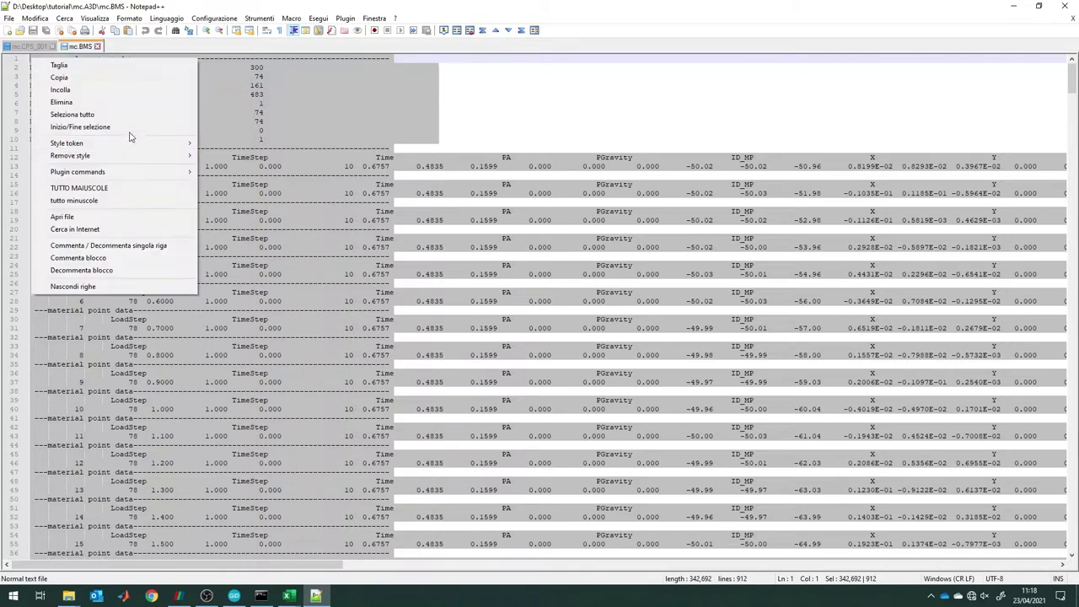
click(59, 77)
Paste the BMS results into the pink cell A20 of the out_mc workbook
mouse_move(289, 595)
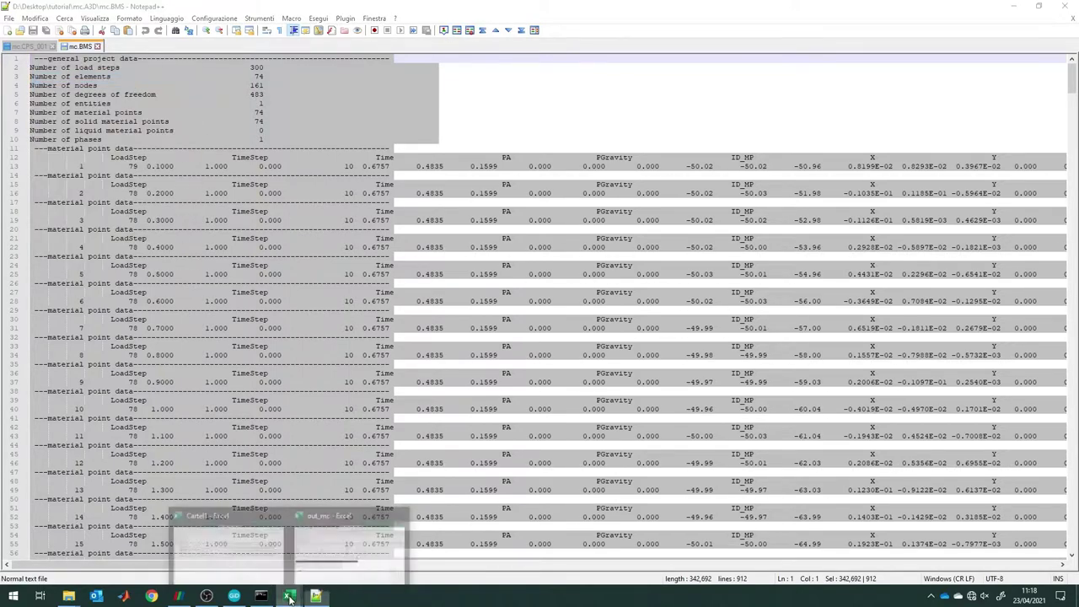
click(341, 548)
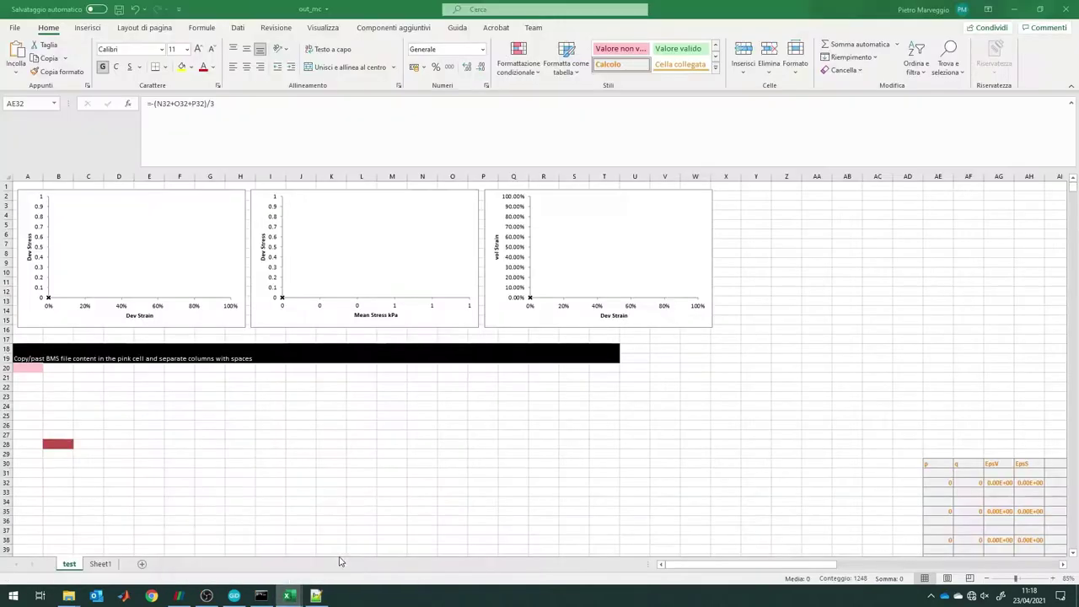
click(29, 368)
key(ctrl+v)
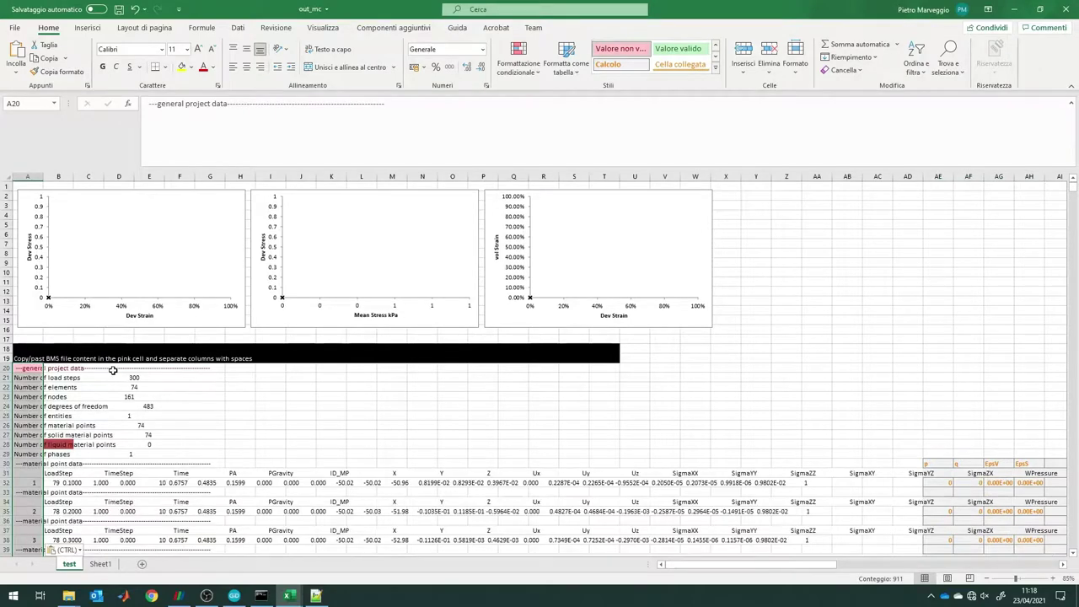
Split the pasted data into columns with the Text Import Wizard, replacing the existing data
click(66, 550)
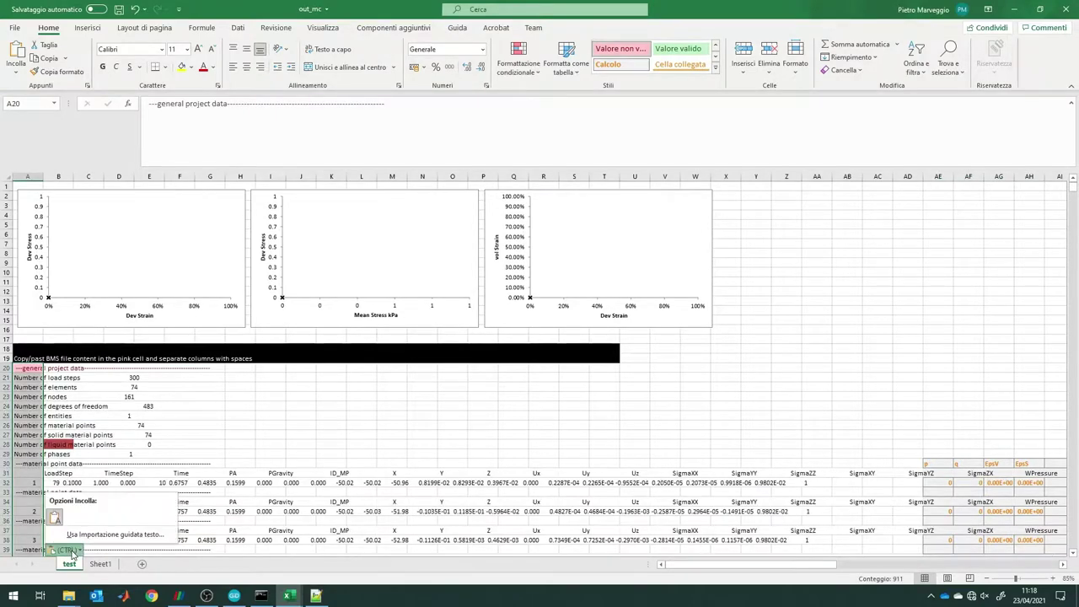
click(109, 534)
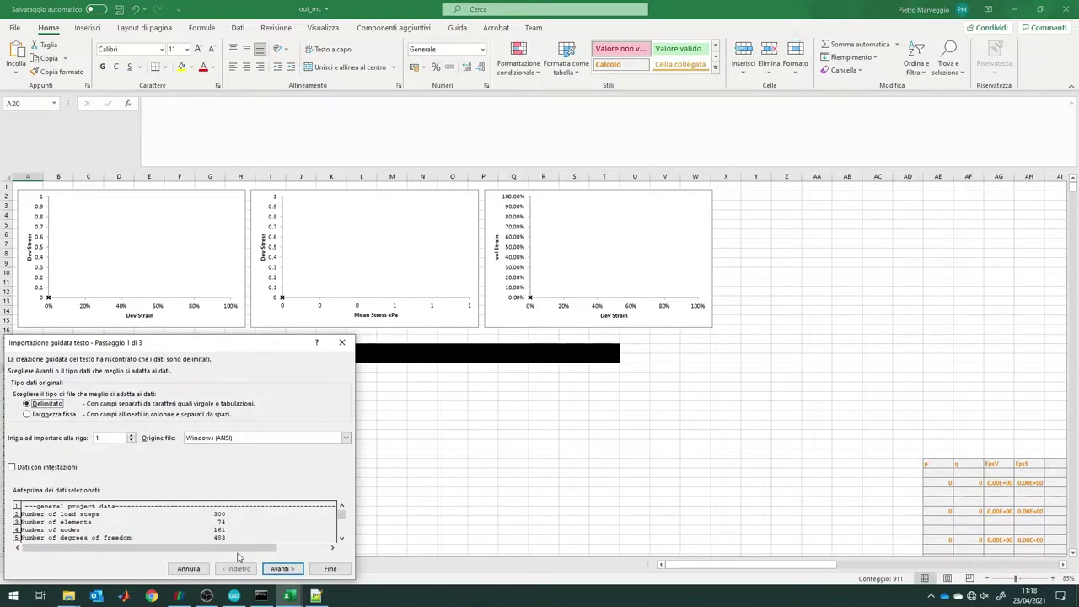
click(282, 569)
click(280, 569)
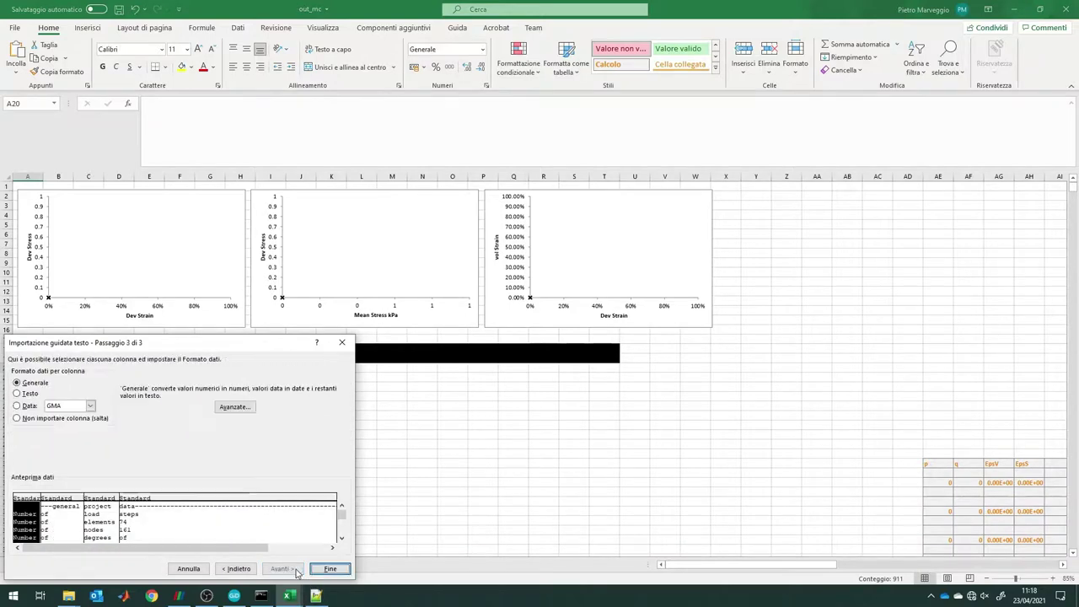
click(330, 569)
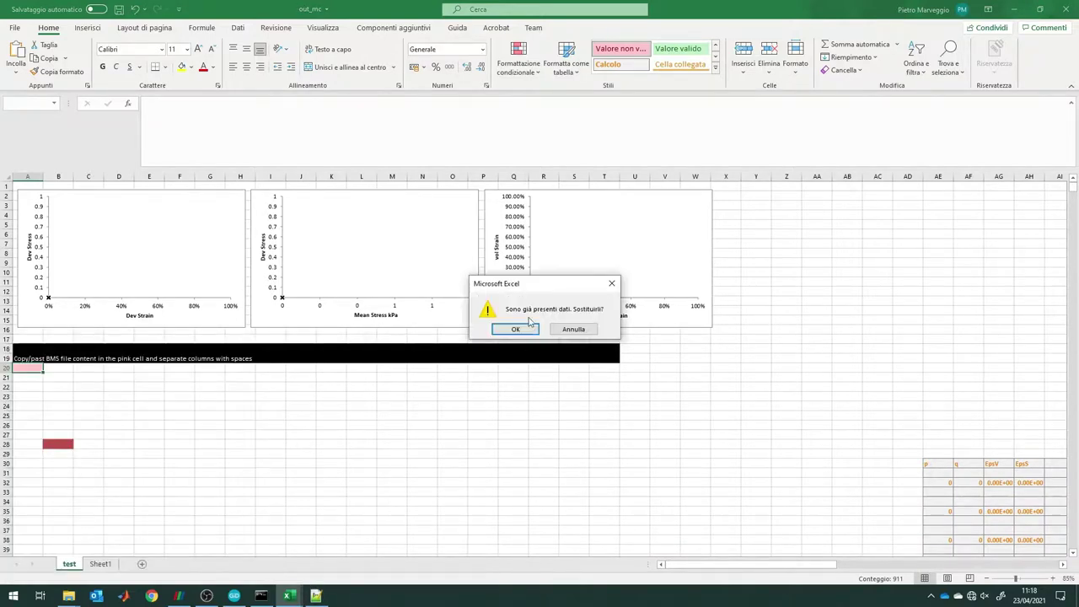
click(514, 329)
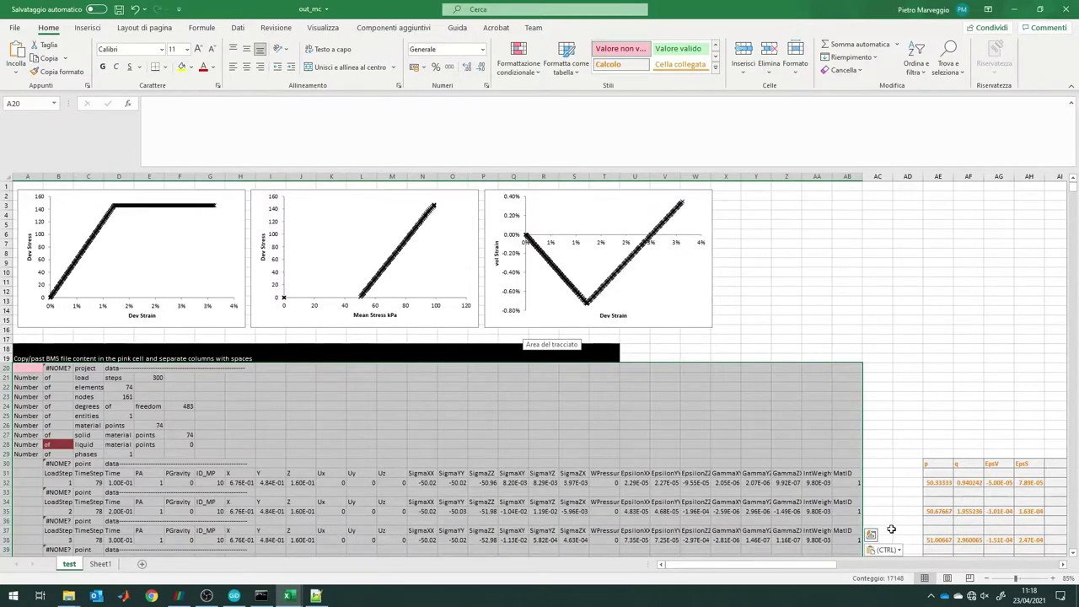
click(910, 277)
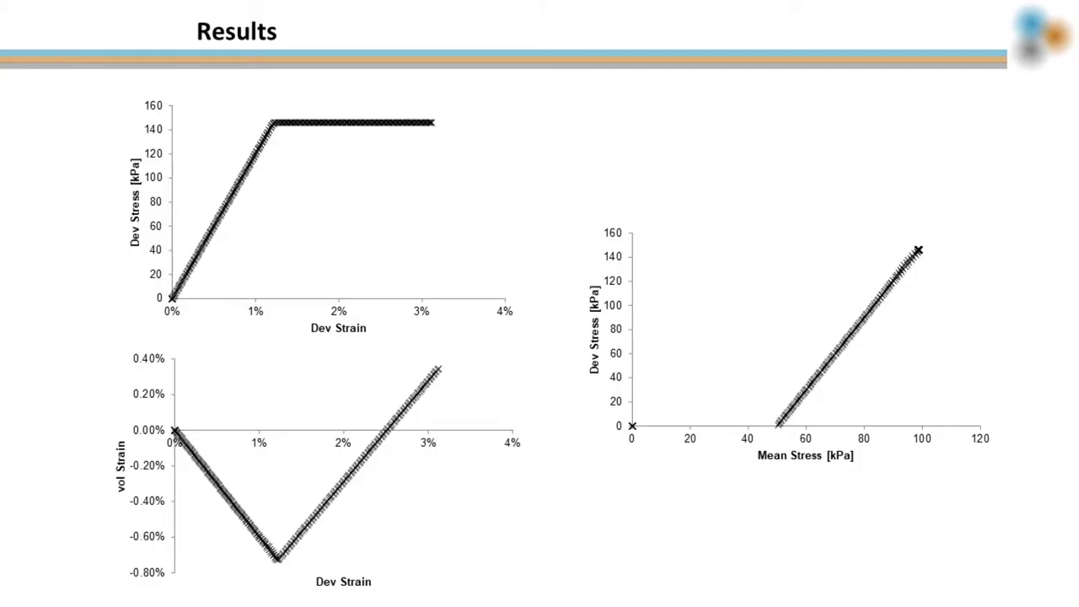